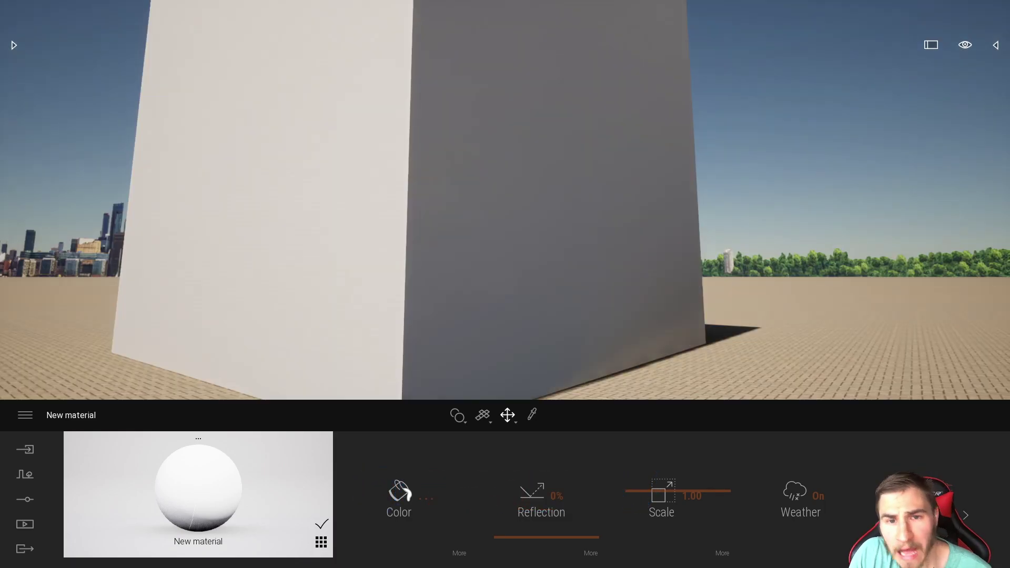
Open the Brick category of the material library and preview Clean brick 03.
{"action": "right_click_drag", "start_coordinate": [505, 211], "coordinate": [459, 206]}
{"action": "right_click_drag", "start_coordinate": [542, 88], "coordinate": [547, 135]}
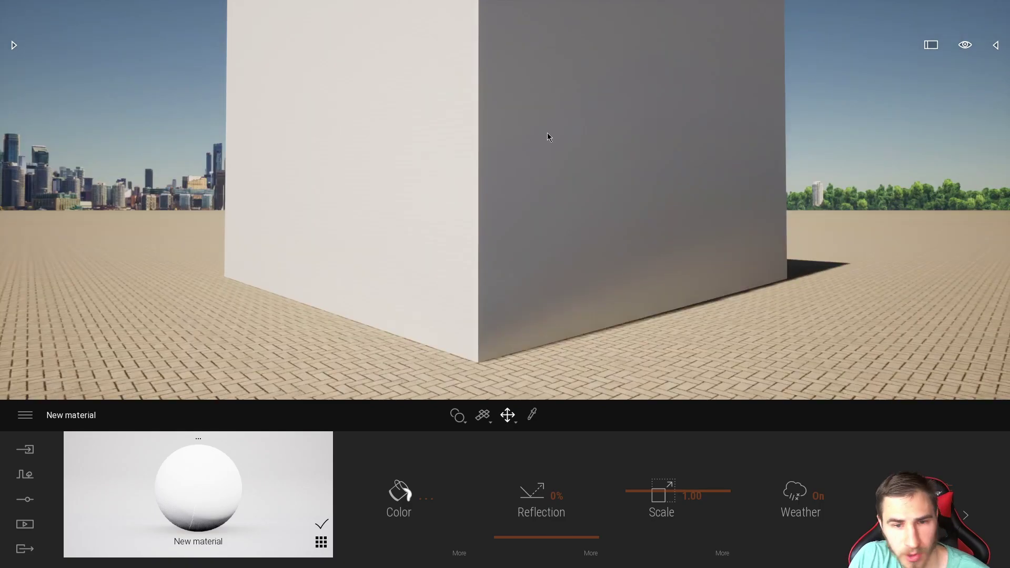
{"action": "left_click", "coordinate": [13, 46]}
{"action": "left_click", "coordinate": [89, 121]}
{"action": "scroll", "coordinate": [133, 242], "scroll_direction": "down", "scroll_amount": 2}
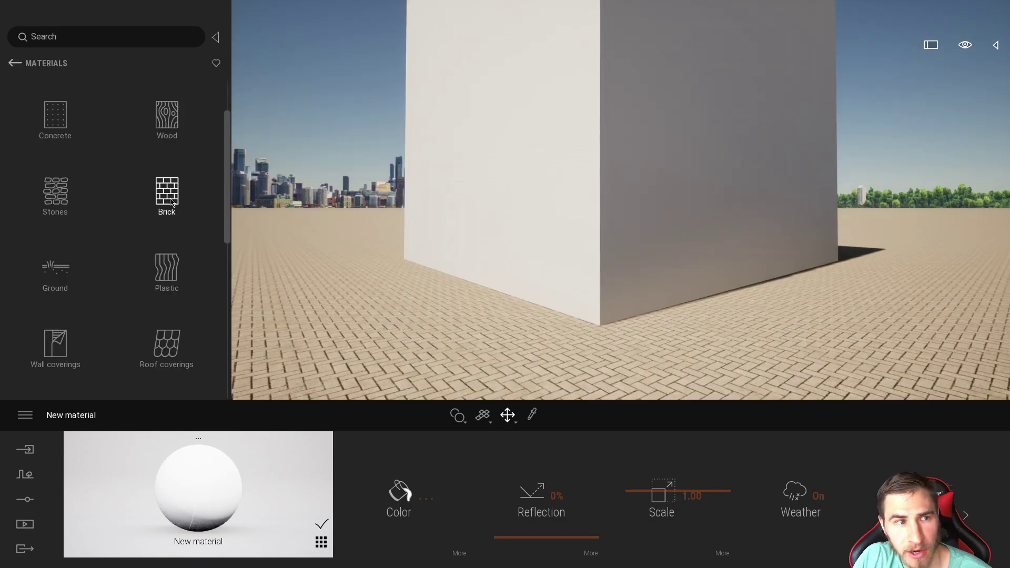
{"action": "left_click", "coordinate": [176, 202]}
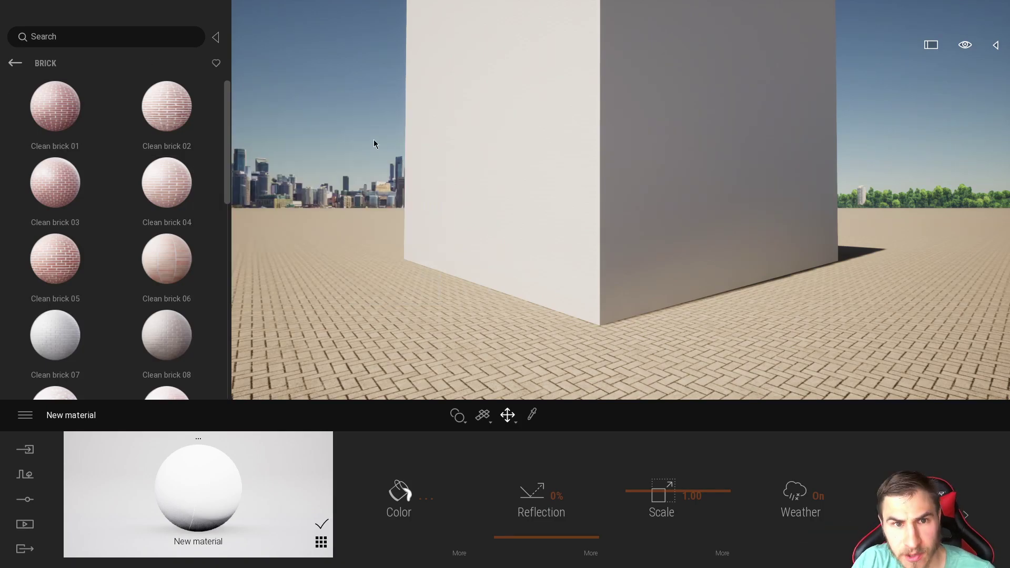
{"action": "mouse_move", "coordinate": [71, 198]}
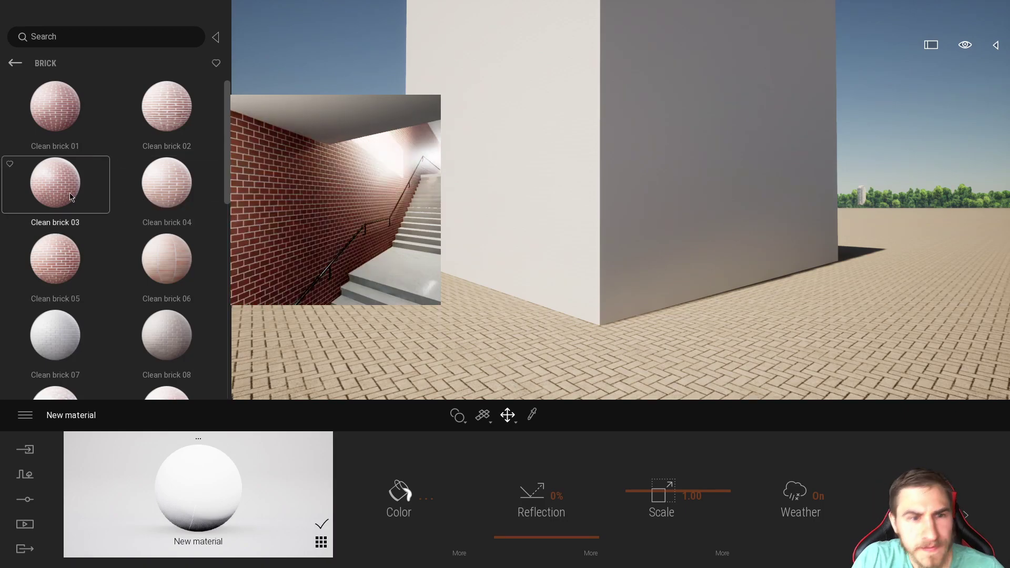
{"action": "mouse_move", "coordinate": [124, 145]}
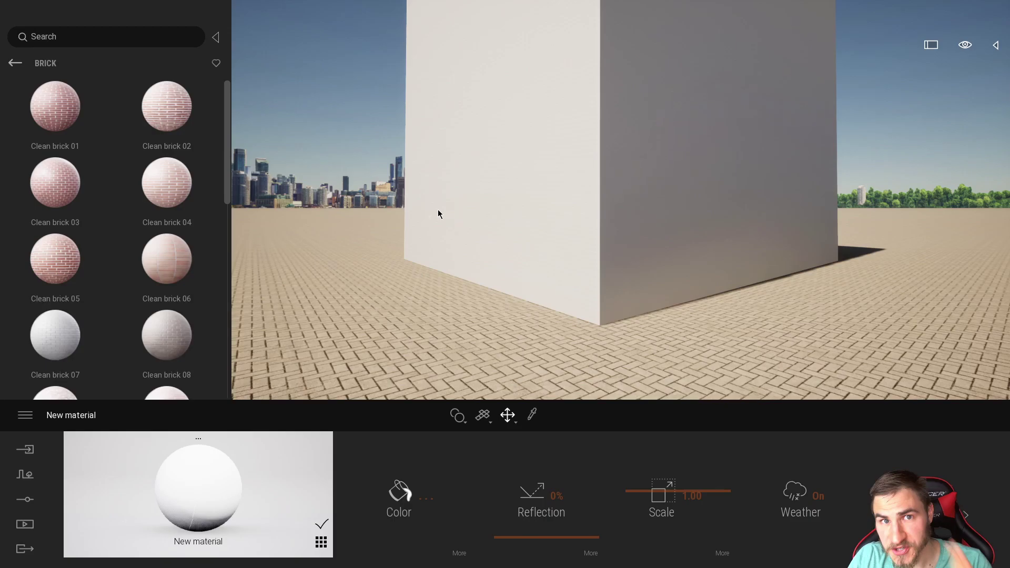
Apply the Clean brick 03 material to the large white box and view its corner up close.
{"action": "left_click", "coordinate": [406, 195]}
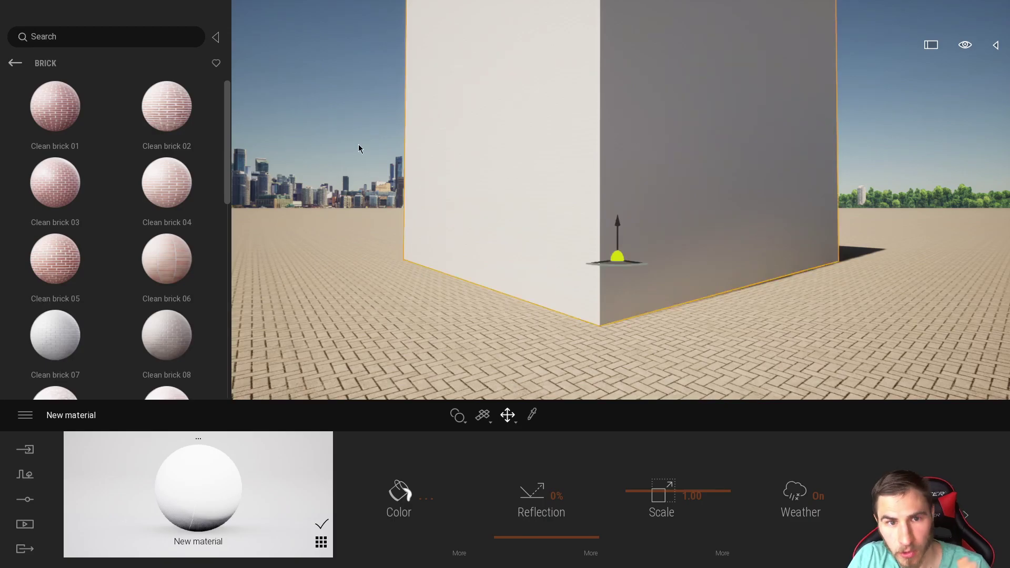
{"action": "left_click", "coordinate": [359, 146]}
{"action": "left_click_drag", "start_coordinate": [54, 178], "coordinate": [730, 245]}
{"action": "scroll", "coordinate": [714, 371], "scroll_direction": "up", "scroll_amount": 5}
{"action": "left_click", "coordinate": [864, 158]}
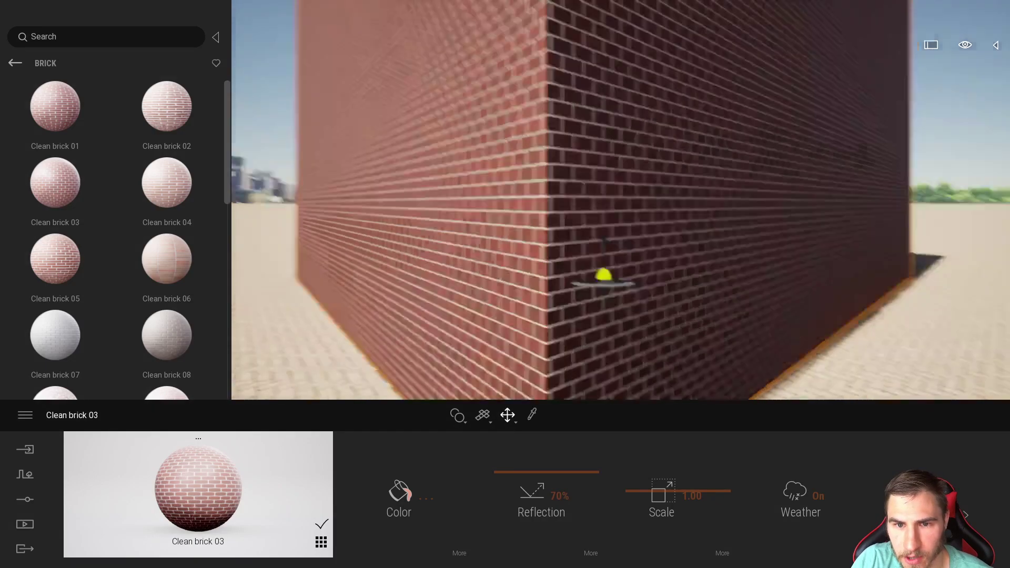
{"action": "middle_click_drag", "start_coordinate": [863, 159], "coordinate": [910, 184], "text": "shift"}
{"action": "middle_click_drag", "start_coordinate": [974, 246], "coordinate": [927, 249], "text": "shift"}
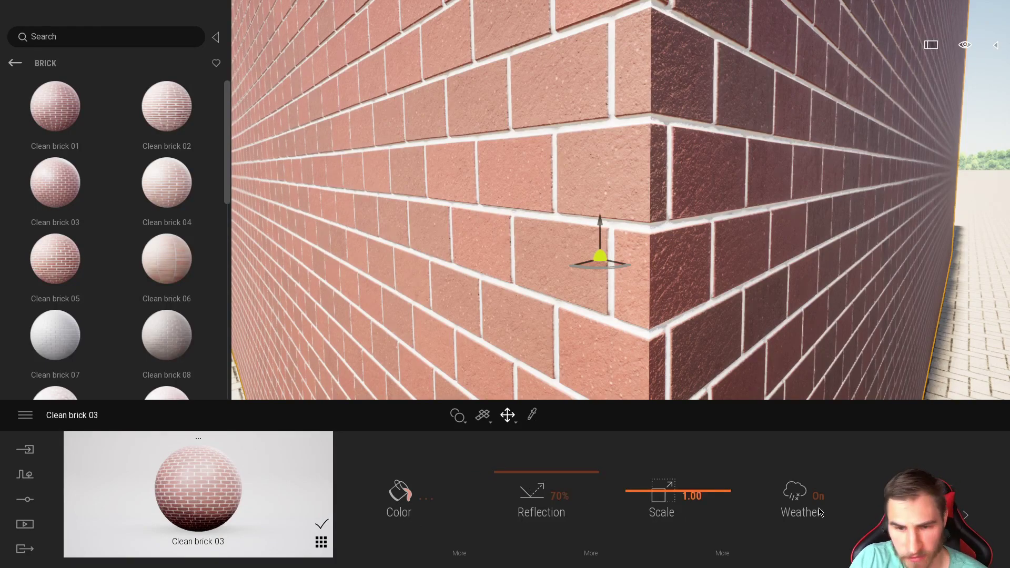
Open the detailed bump settings of Clean brick 03, keeping the bump at 100%.
{"action": "left_click", "coordinate": [966, 516]}
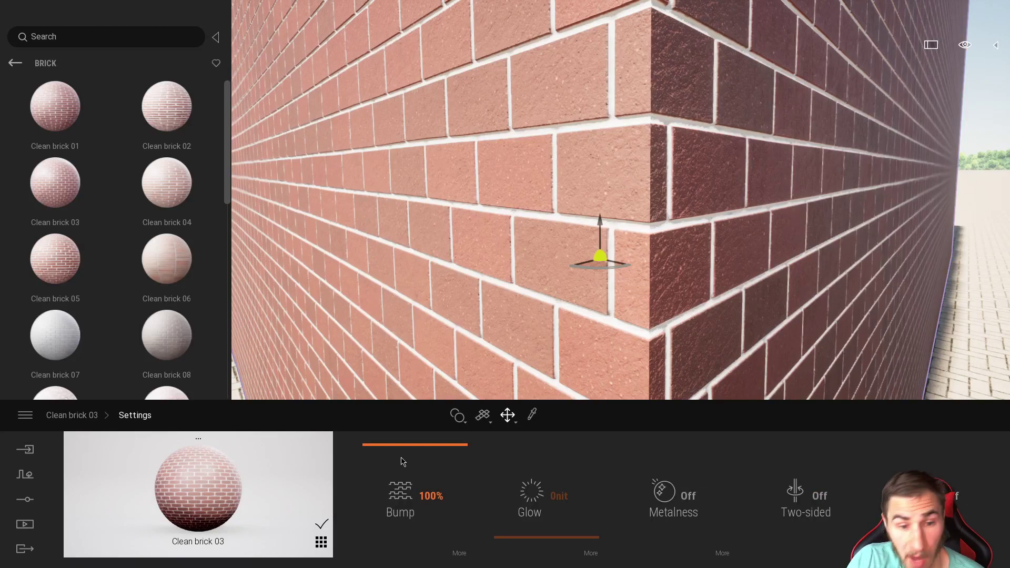
{"action": "left_click_drag", "start_coordinate": [403, 459], "coordinate": [426, 405]}
{"action": "left_click", "coordinate": [461, 553]}
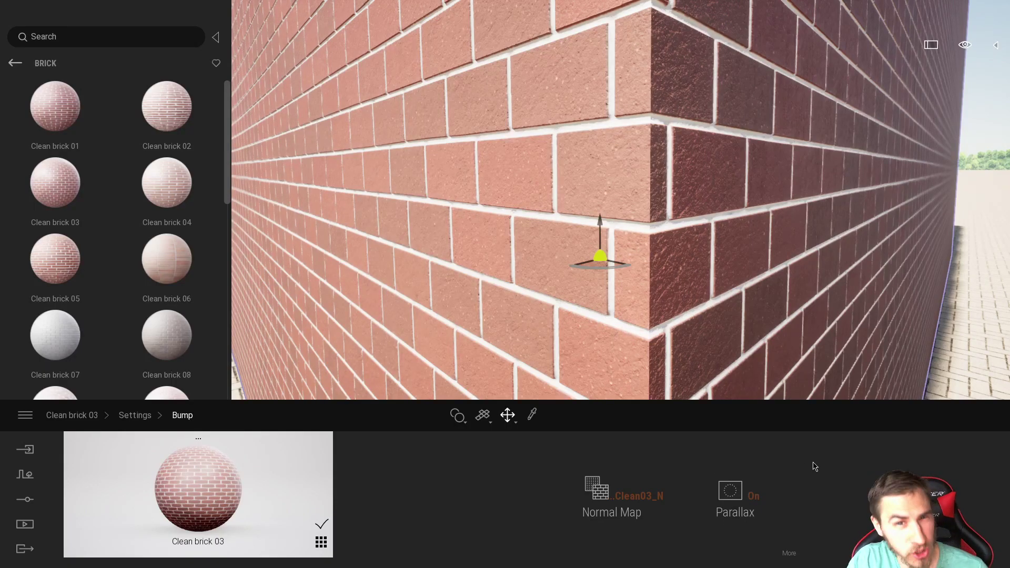
Switch the brick material's parallax off and on repeatedly to compare the relief, leaving it on.
{"action": "left_click", "coordinate": [733, 499]}
{"action": "left_click", "coordinate": [732, 500]}
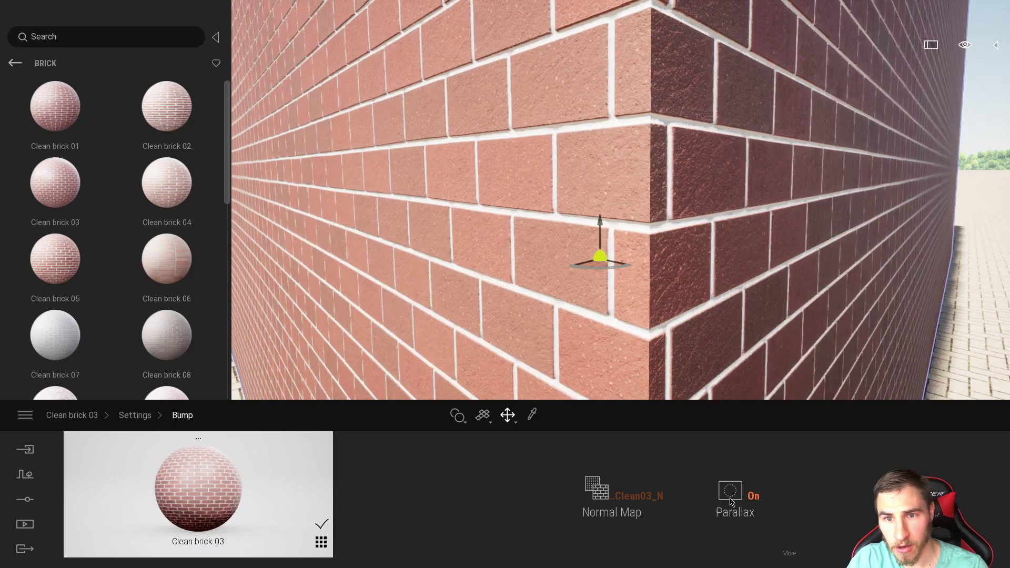
{"action": "left_click", "coordinate": [731, 501]}
{"action": "left_click", "coordinate": [731, 500]}
{"action": "left_click", "coordinate": [731, 501]}
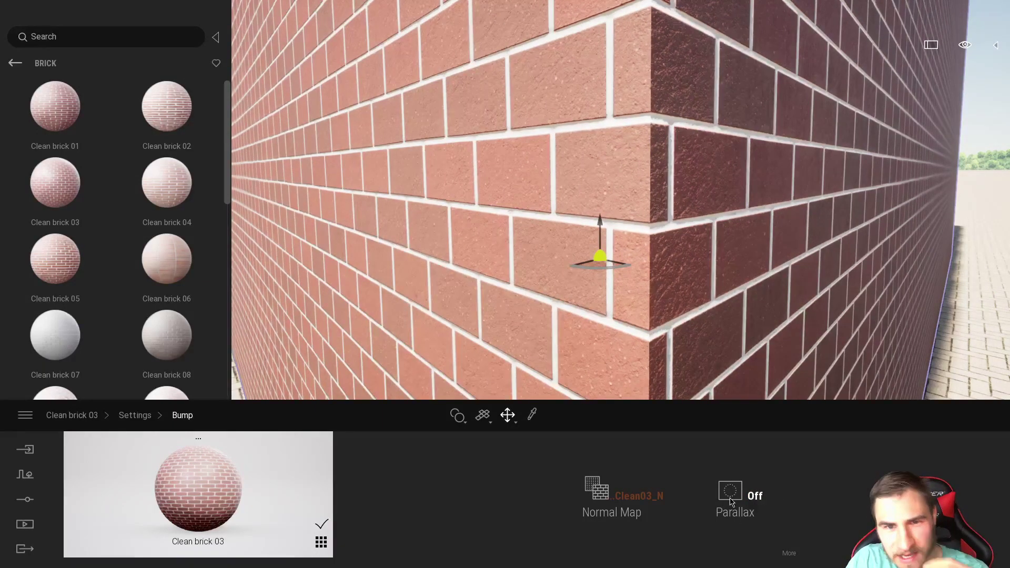
{"action": "left_click", "coordinate": [731, 500]}
{"action": "left_click", "coordinate": [731, 500]}
{"action": "left_click", "coordinate": [731, 501]}
{"action": "left_click", "coordinate": [730, 501]}
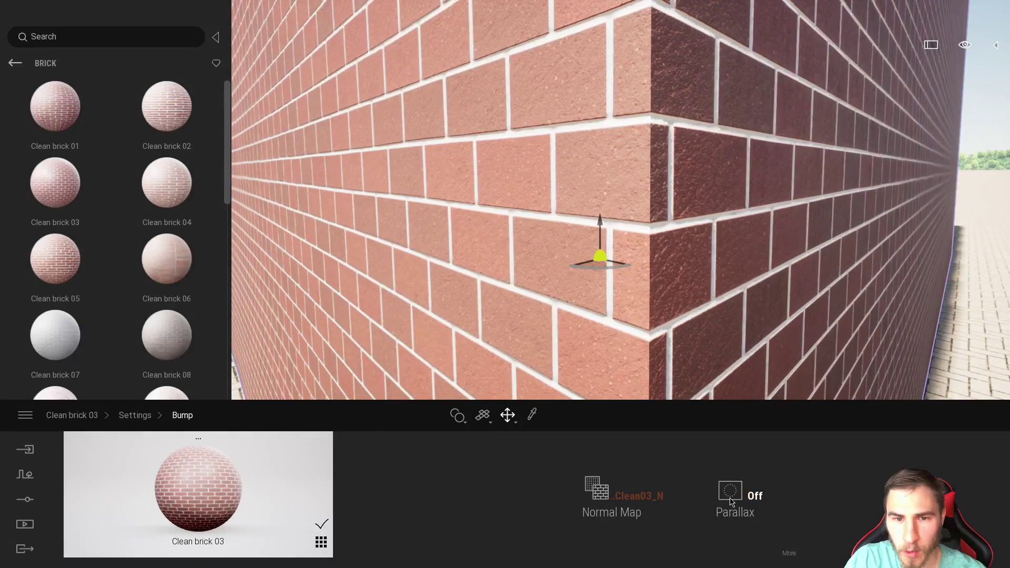
{"action": "left_click", "coordinate": [731, 501]}
{"action": "left_click", "coordinate": [731, 501]}
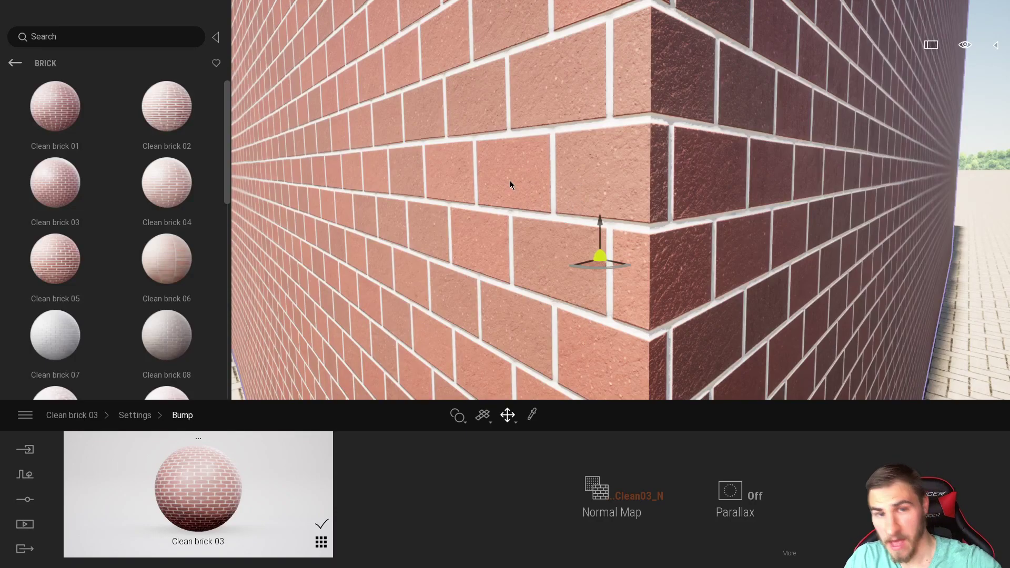
{"action": "left_click", "coordinate": [730, 496]}
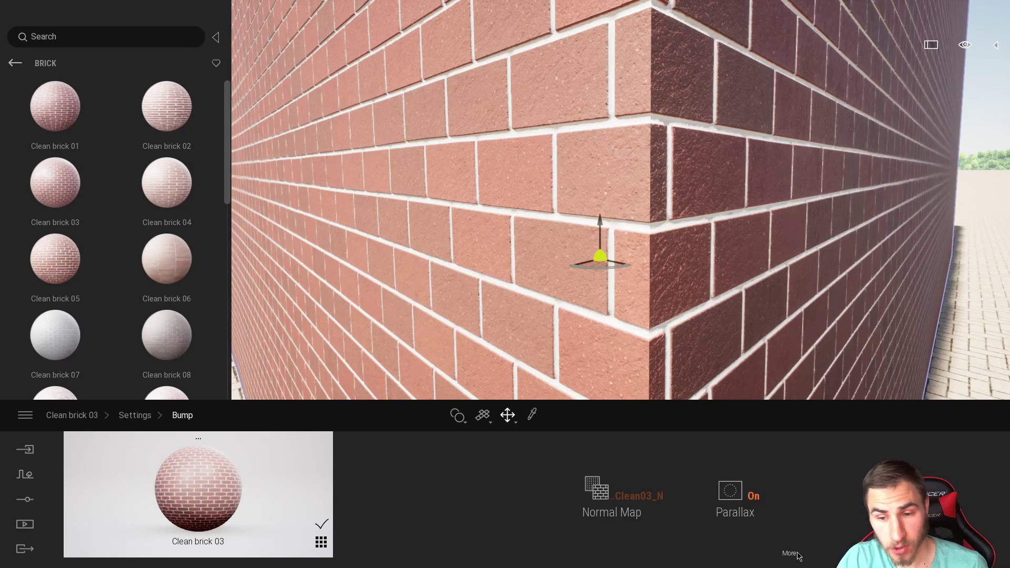
Open the parallax settings, raise the intensity to 18% and 69%, and inspect the brick corner.
{"action": "left_click", "coordinate": [743, 516]}
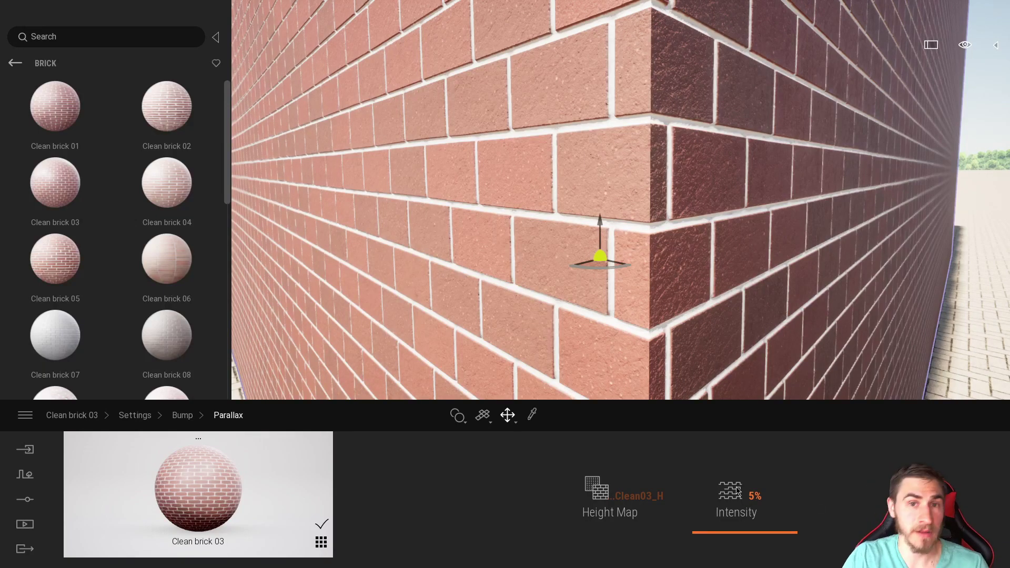
{"action": "left_click_drag", "start_coordinate": [735, 538], "coordinate": [747, 522]}
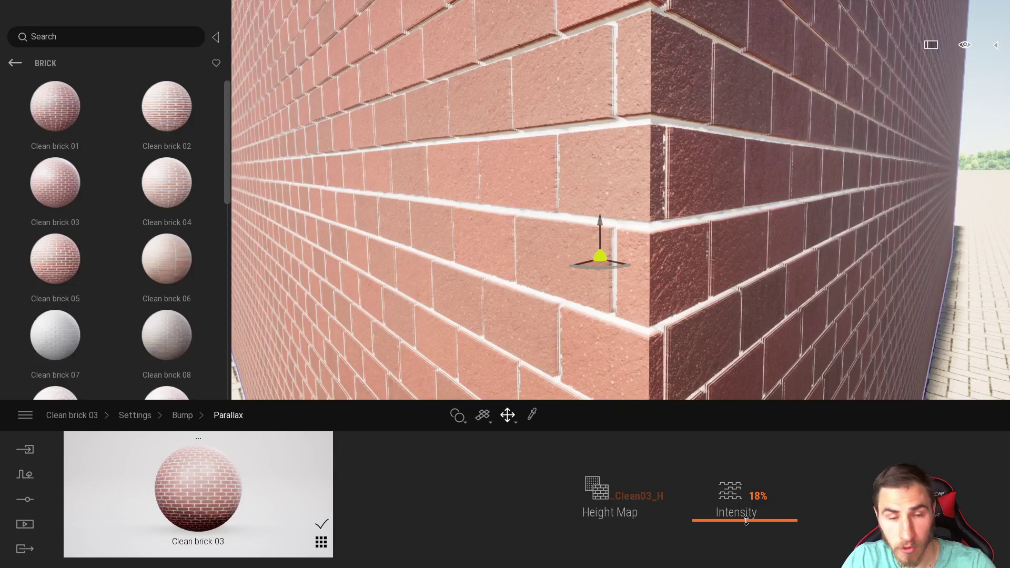
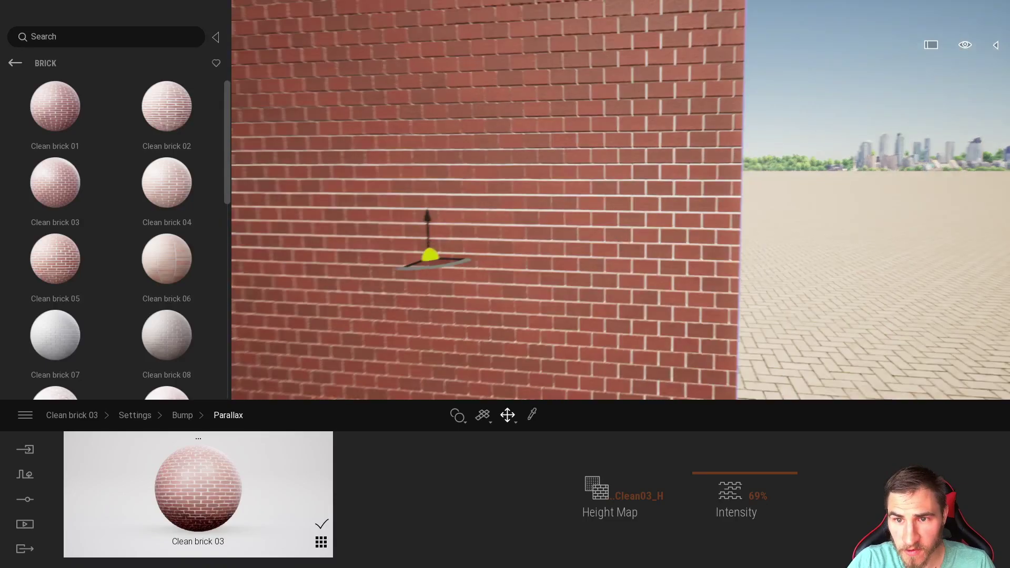
{"action": "right_click_drag", "start_coordinate": [621, 200], "coordinate": [500, 157]}
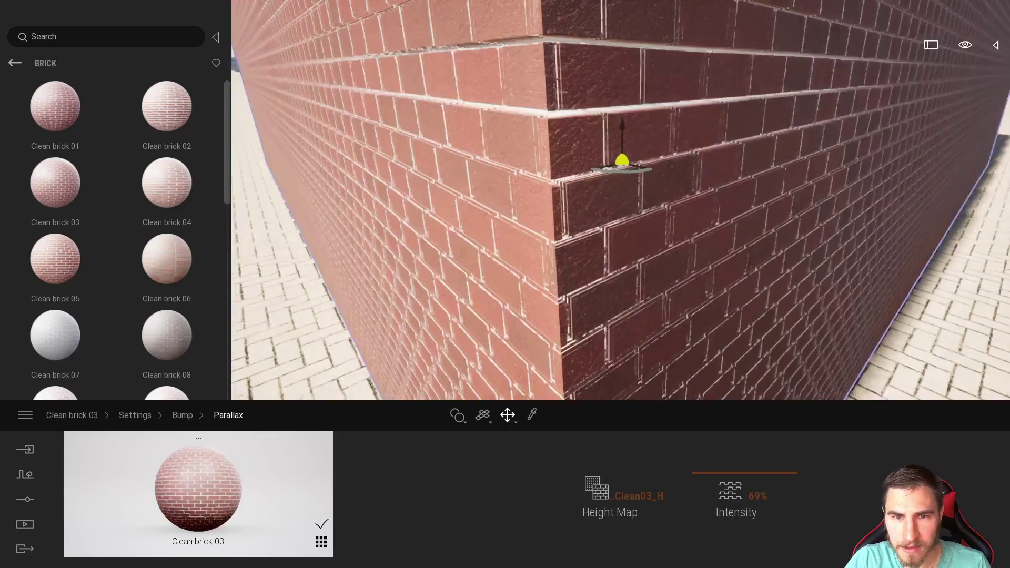
{"action": "right_click_drag", "start_coordinate": [673, 331], "coordinate": [672, 332]}
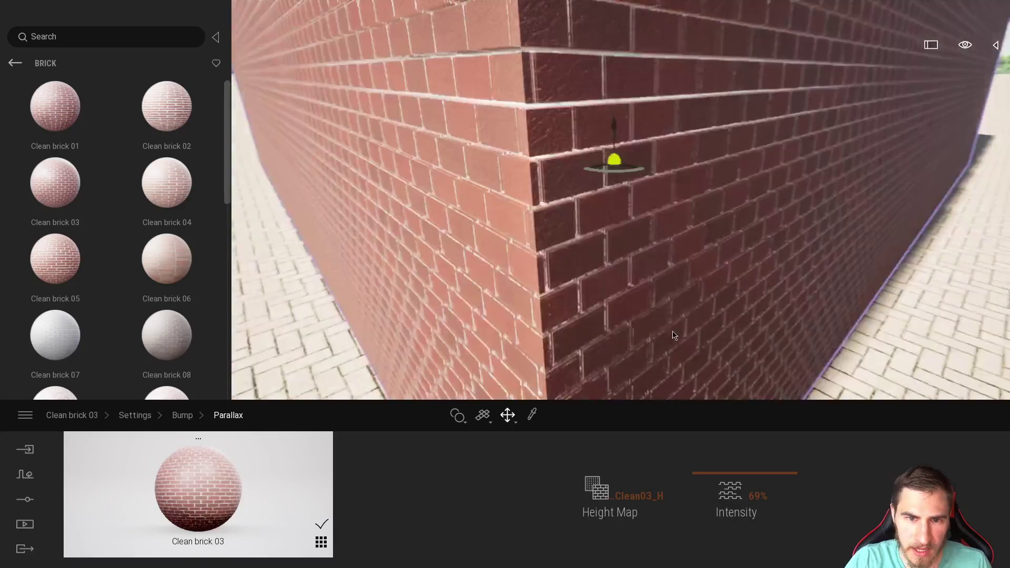
Set the navigation speed to Walk speed 1 and move closer to the brick corner.
{"action": "mouse_move", "coordinate": [973, 122]}
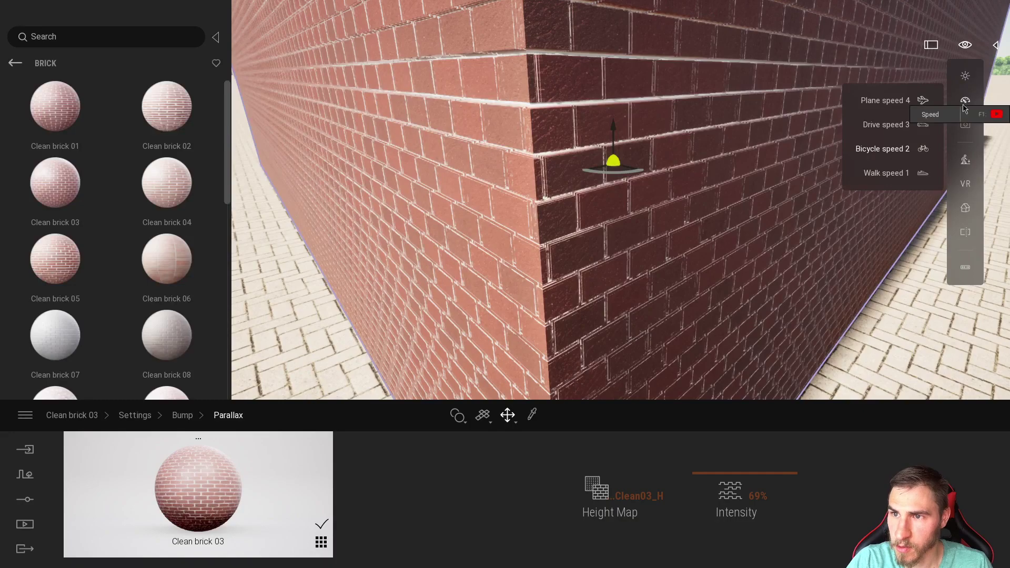
{"action": "left_click", "coordinate": [895, 179]}
{"action": "key", "text": "w"}
{"action": "right_click_drag", "start_coordinate": [684, 221], "coordinate": [664, 235]}
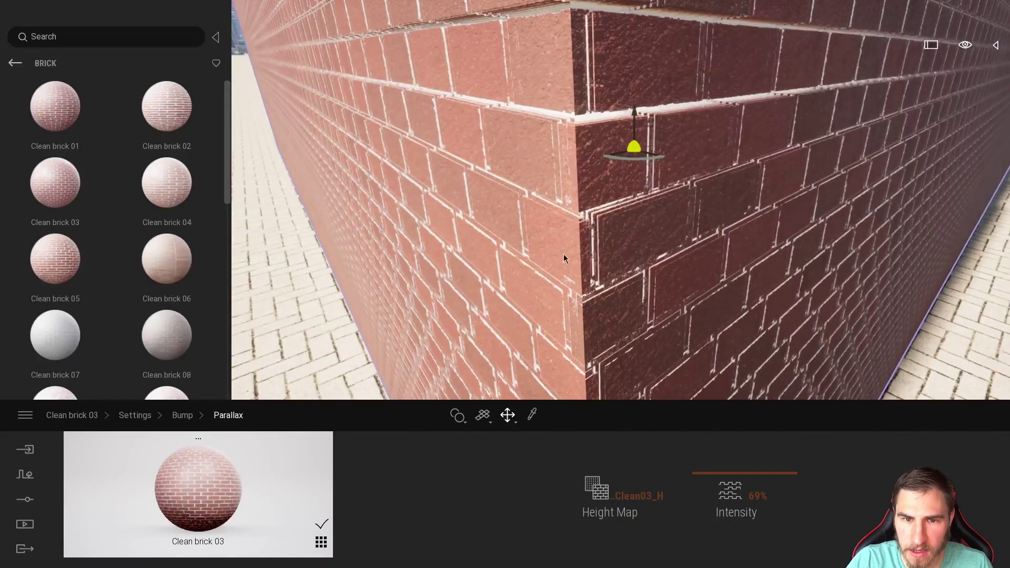
Try parallax intensities of 89%, 18% and 10% while viewing the brick corner up close.
{"action": "left_click_drag", "start_coordinate": [718, 479], "coordinate": [717, 455]}
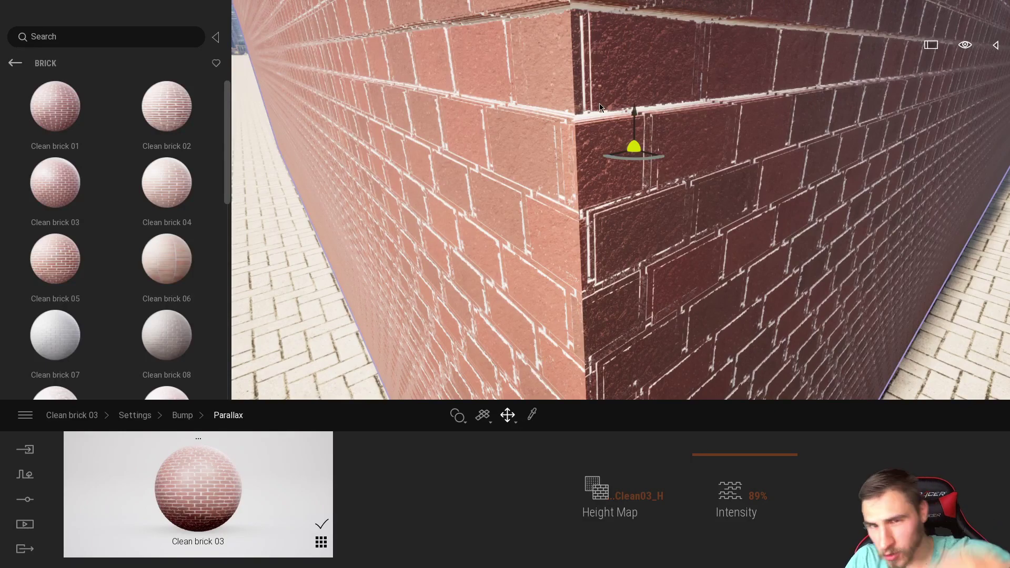
{"action": "key", "text": "w"}
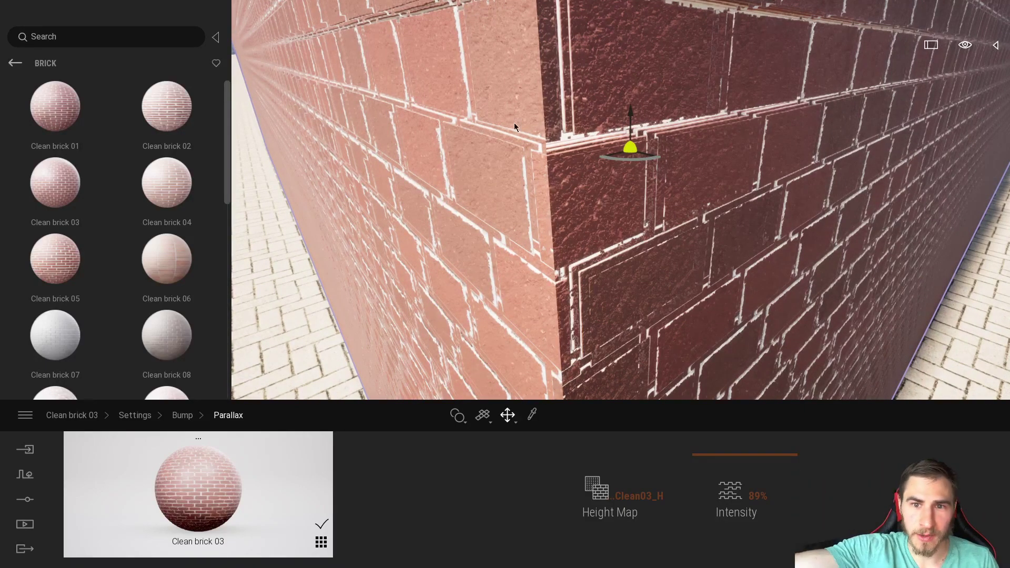
{"action": "left_click_drag", "start_coordinate": [717, 455], "coordinate": [746, 521]}
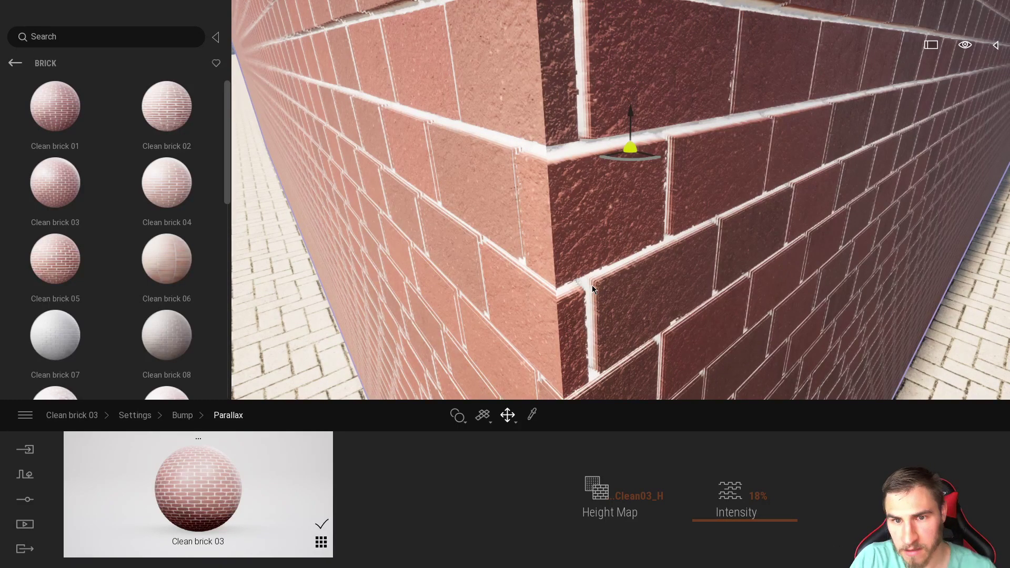
{"action": "left_click_drag", "start_coordinate": [726, 511], "coordinate": [755, 529]}
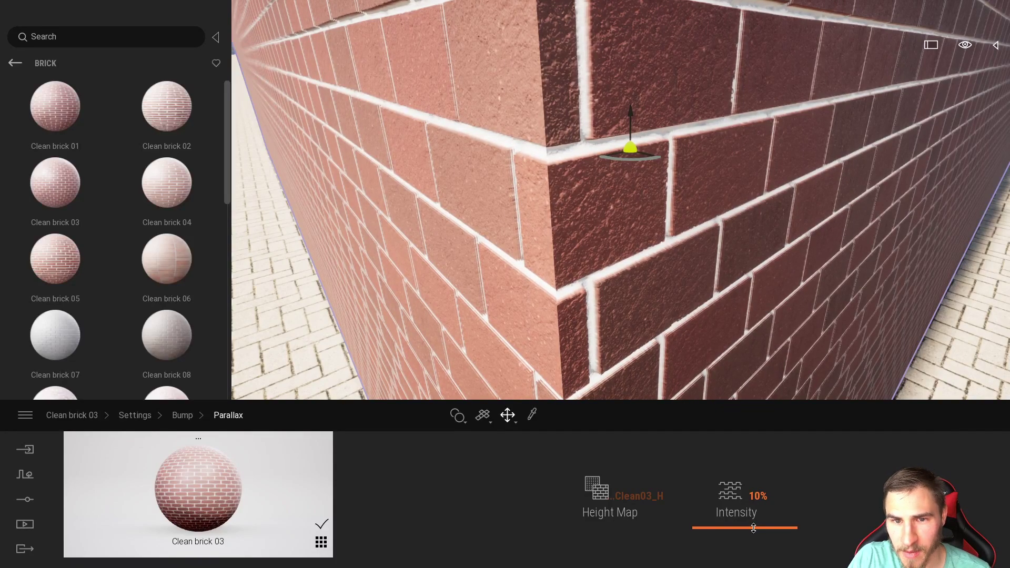
Set the parallax intensity to 5%, try 8% for comparison, and set it back to 5%.
{"action": "left_click", "coordinate": [765, 492]}
{"action": "type", "text": "5"}
{"action": "key", "text": "Return"}
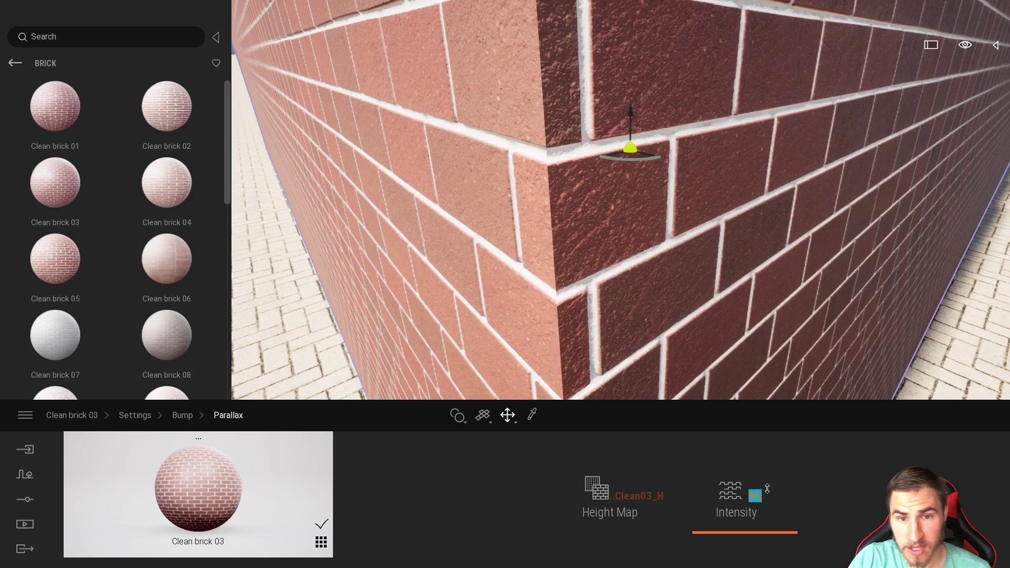
{"action": "type", "text": "8"}
{"action": "key", "text": "Return"}
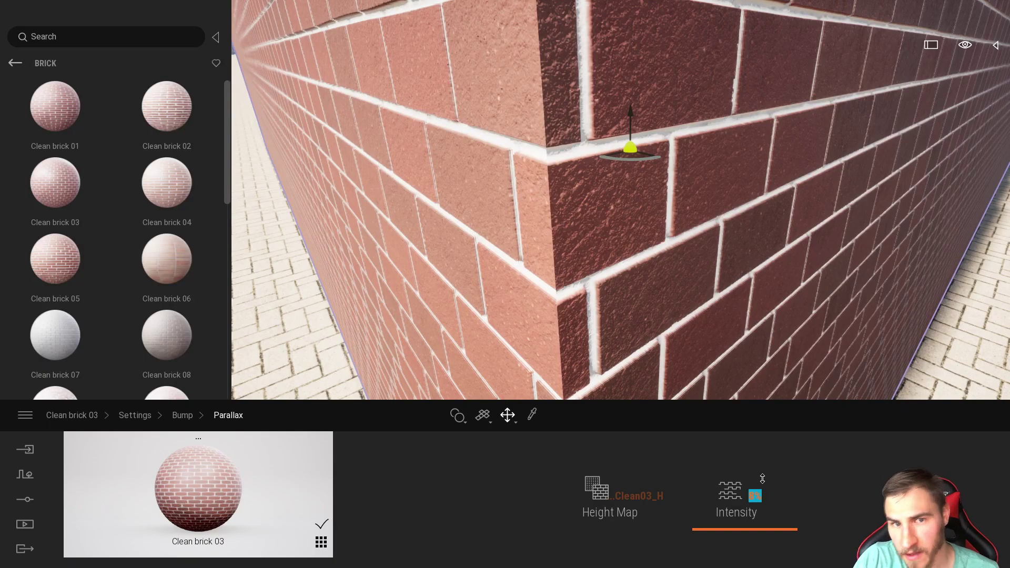
{"action": "type", "text": "5"}
{"action": "key", "text": "Return"}
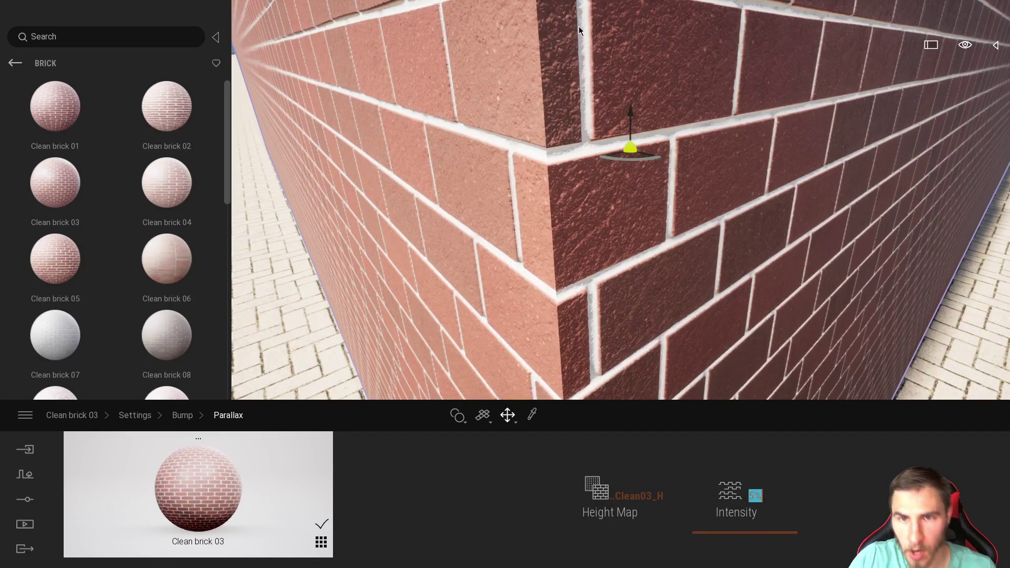
Examine the brick relief at the corner from nearer and farther away and check the parallax height map.
{"action": "scroll", "coordinate": [561, 295], "scroll_direction": "down", "scroll_amount": 3}
{"action": "right_click_drag", "start_coordinate": [561, 294], "coordinate": [561, 273]}
{"action": "scroll", "coordinate": [561, 294], "scroll_direction": "up", "scroll_amount": 3}
{"action": "scroll", "coordinate": [561, 284], "scroll_direction": "down", "scroll_amount": 3}
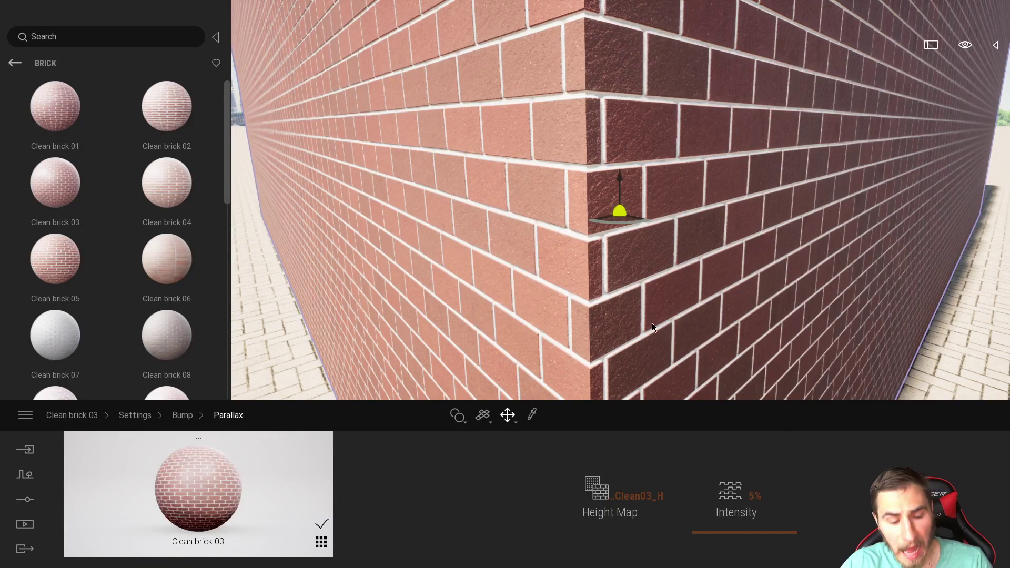
{"action": "right_click_drag", "start_coordinate": [579, 295], "coordinate": [583, 284]}
{"action": "scroll", "coordinate": [583, 285], "scroll_direction": "up", "scroll_amount": 2}
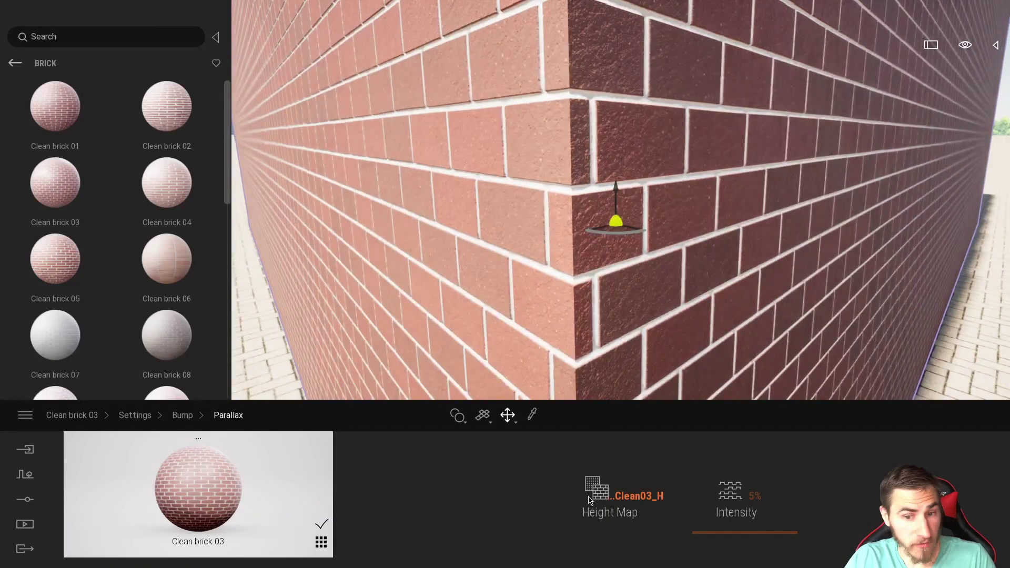
{"action": "left_click", "coordinate": [597, 488]}
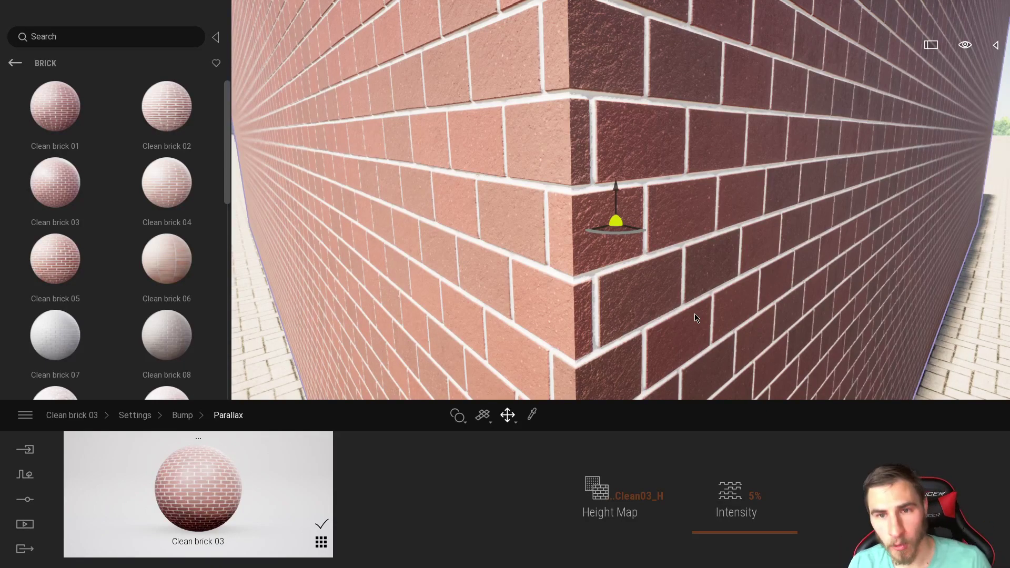
Lower the parallax intensity to 1% for comparison and restore it to 5%.
{"action": "mouse_move", "coordinate": [745, 526]}
{"action": "left_mouse_down"}
{"action": "mouse_move", "coordinate": [744, 510]}
{"action": "mouse_move", "coordinate": [735, 552]}
{"action": "mouse_move", "coordinate": [741, 535]}
{"action": "left_mouse_up"}
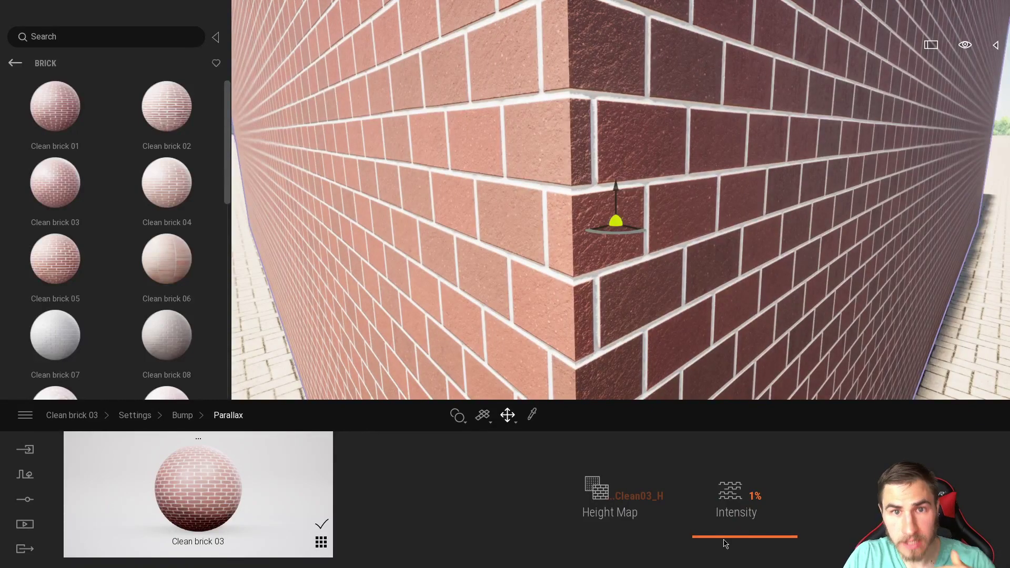
{"action": "left_click", "coordinate": [757, 497]}
{"action": "type", "text": "5"}
{"action": "key", "text": "Return"}
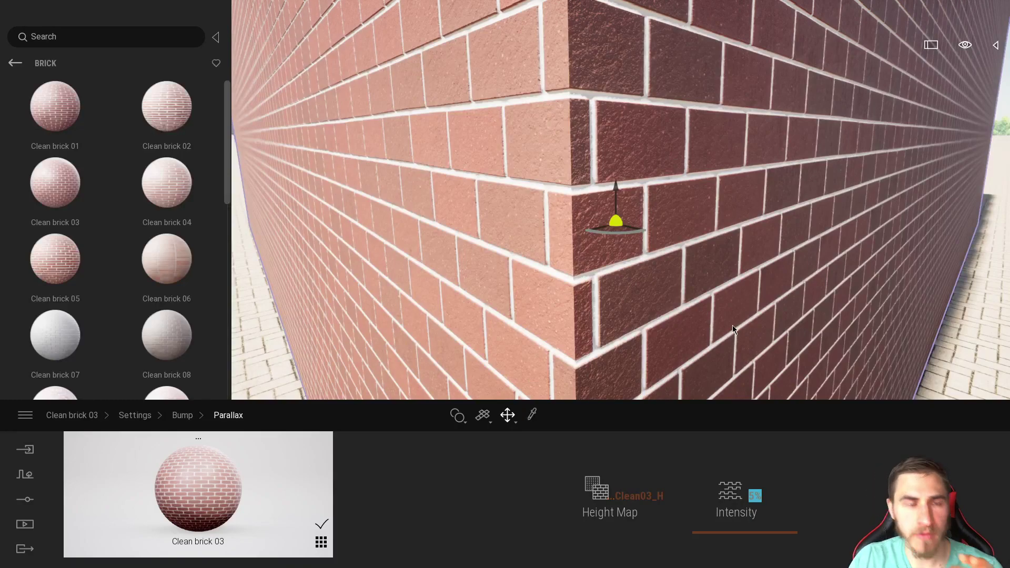
Browse the Quixel Megascans surface library to its rough brick materials.
{"action": "left_click", "coordinate": [12, 64]}
{"action": "left_click", "coordinate": [12, 63]}
{"action": "left_click", "coordinate": [58, 271]}
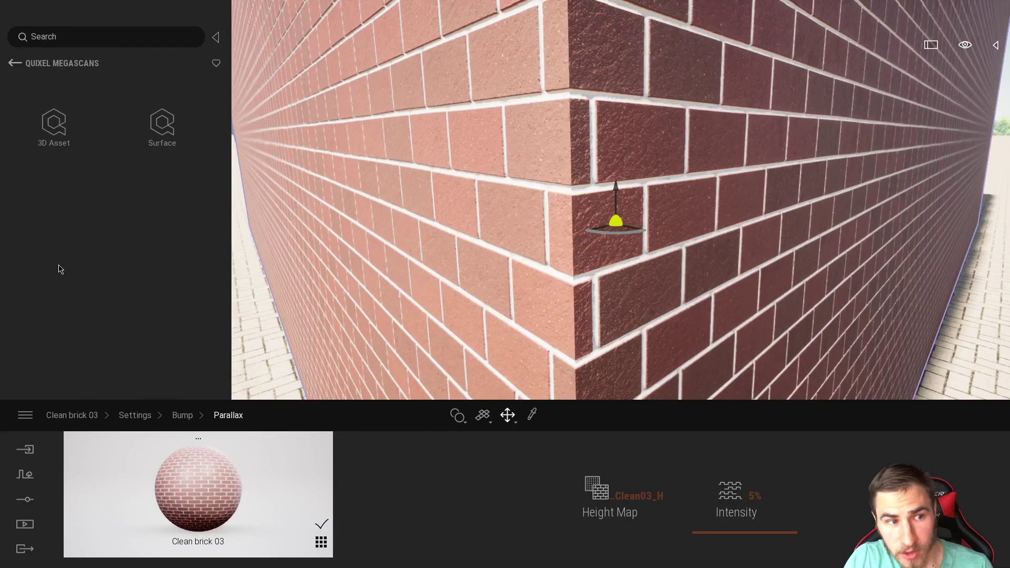
{"action": "left_click", "coordinate": [162, 126]}
{"action": "scroll", "coordinate": [158, 184], "scroll_direction": "down", "scroll_amount": 5}
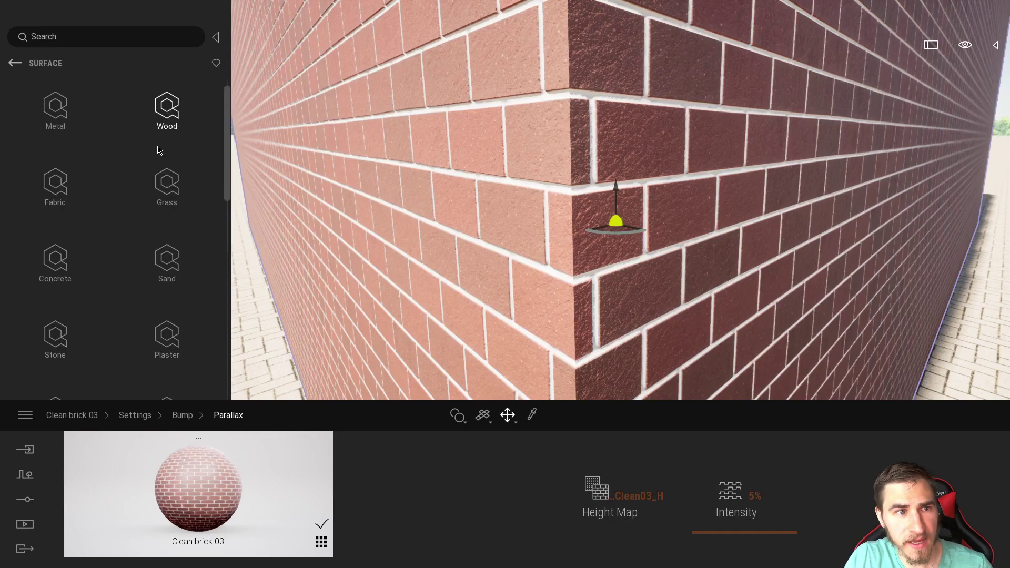
{"action": "scroll", "coordinate": [142, 288], "scroll_direction": "down", "scroll_amount": 1}
{"action": "left_click", "coordinate": [56, 352]}
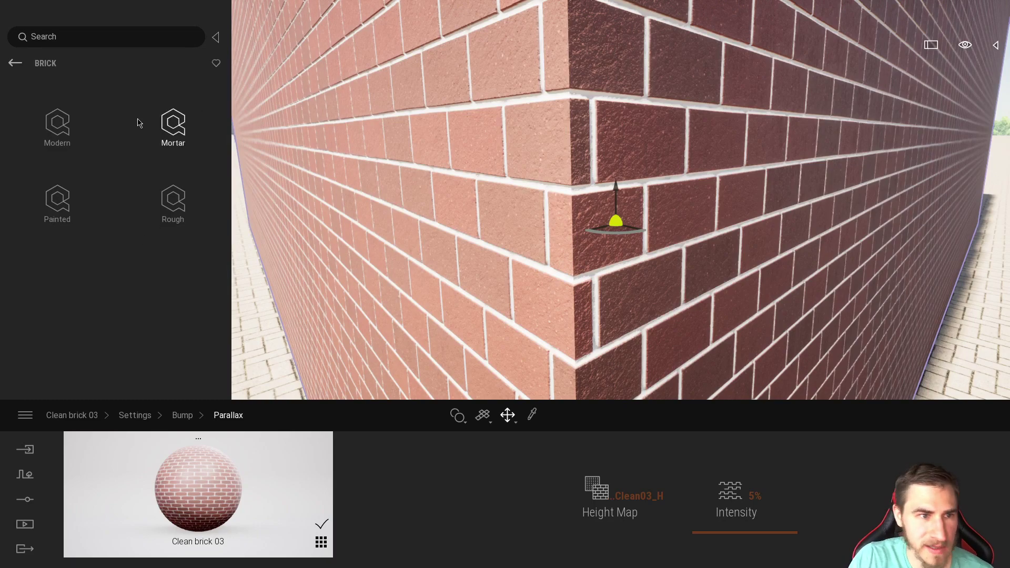
{"action": "left_click", "coordinate": [174, 202]}
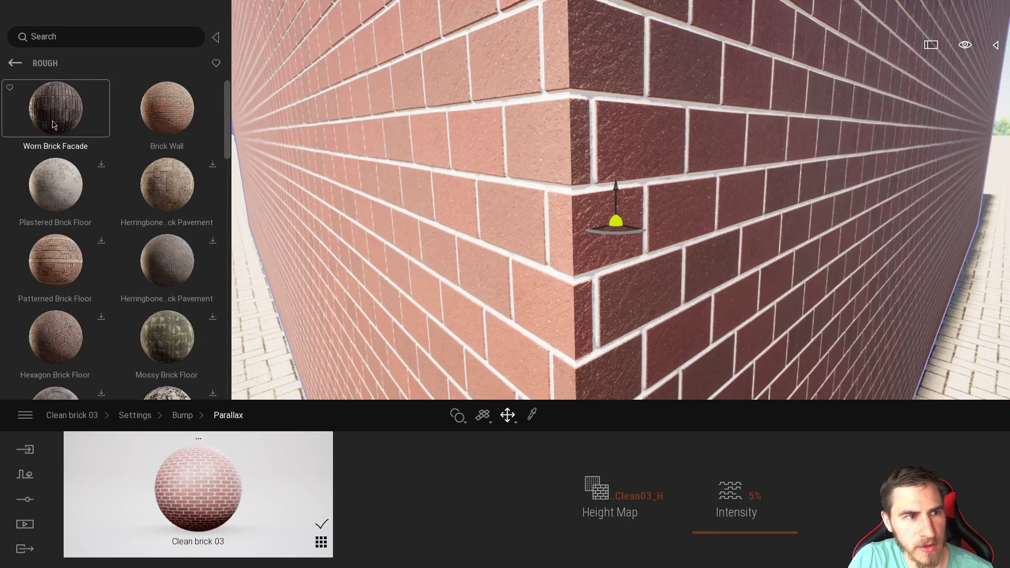
{"action": "left_click_drag", "start_coordinate": [60, 110], "coordinate": [473, 256]}
{"action": "left_click_drag", "start_coordinate": [608, 292], "coordinate": [942, 321]}
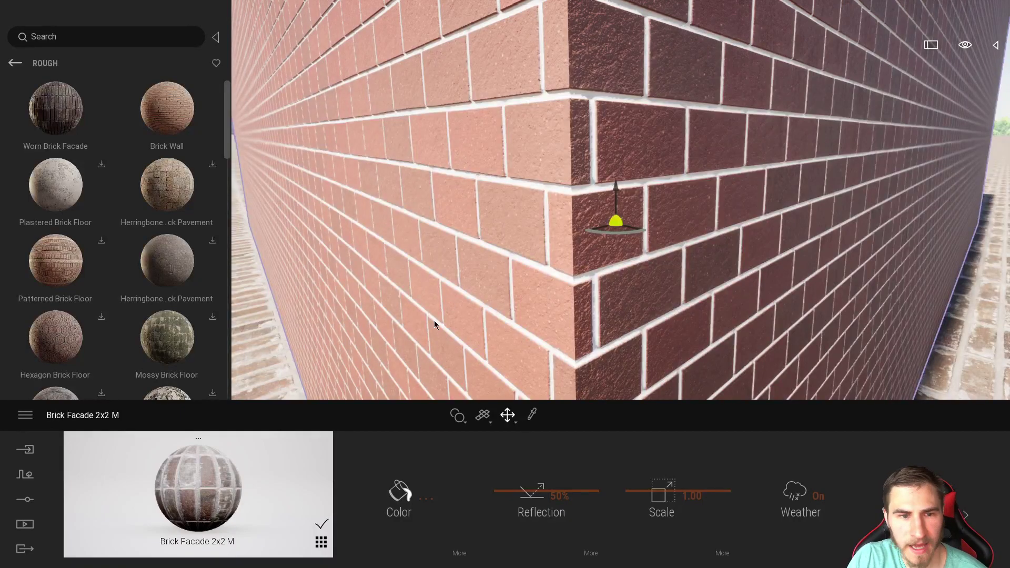
{"action": "key", "text": "ctrl+z"}
Apply the Worn Brick Facade material to the box and view its corner from slightly farther away.
{"action": "left_click_drag", "start_coordinate": [68, 120], "coordinate": [504, 183]}
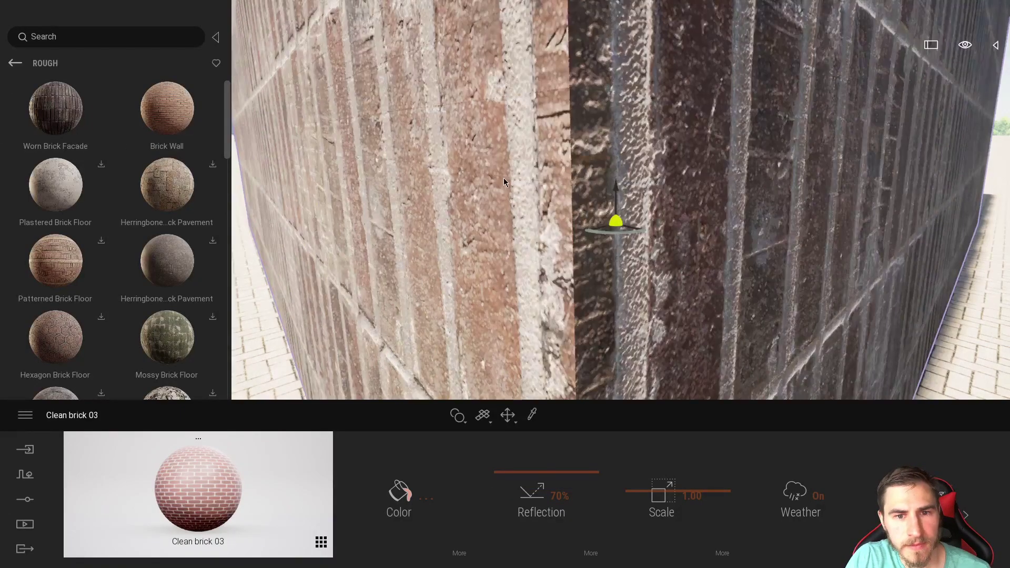
{"action": "scroll", "coordinate": [622, 237], "scroll_direction": "down", "scroll_amount": 4}
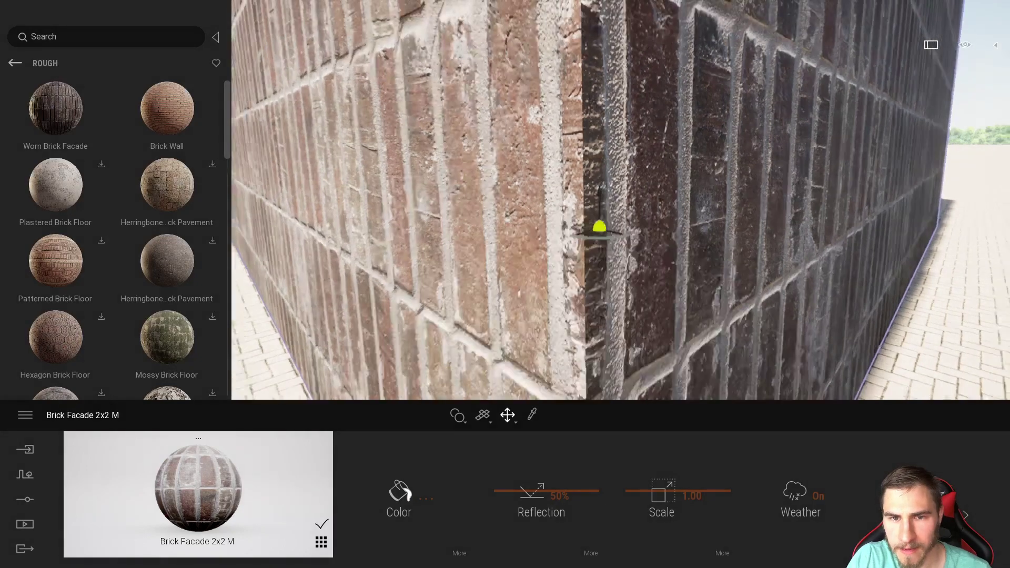
{"action": "right_click_drag", "start_coordinate": [622, 237], "coordinate": [608, 255]}
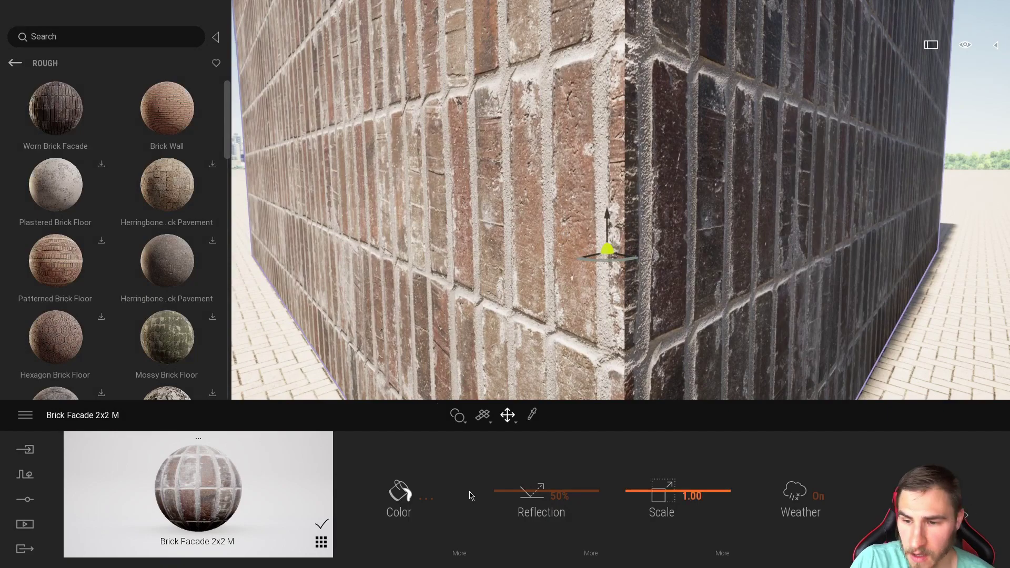
Turn on parallax in the bump settings of the Brick Facade 2x2 M material.
{"action": "left_click", "coordinate": [931, 502]}
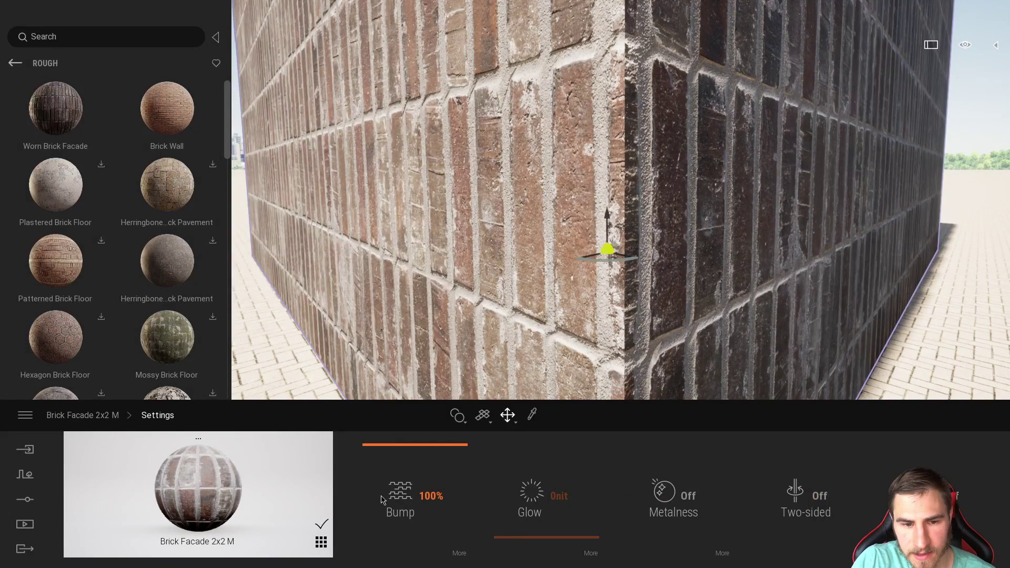
{"action": "left_click_drag", "start_coordinate": [401, 513], "coordinate": [415, 414]}
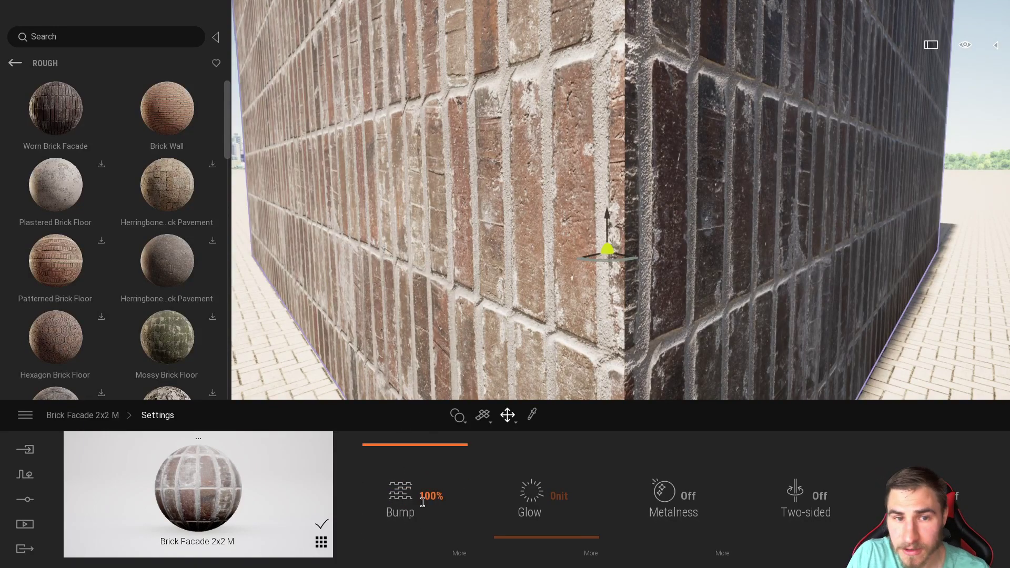
{"action": "left_click", "coordinate": [468, 556]}
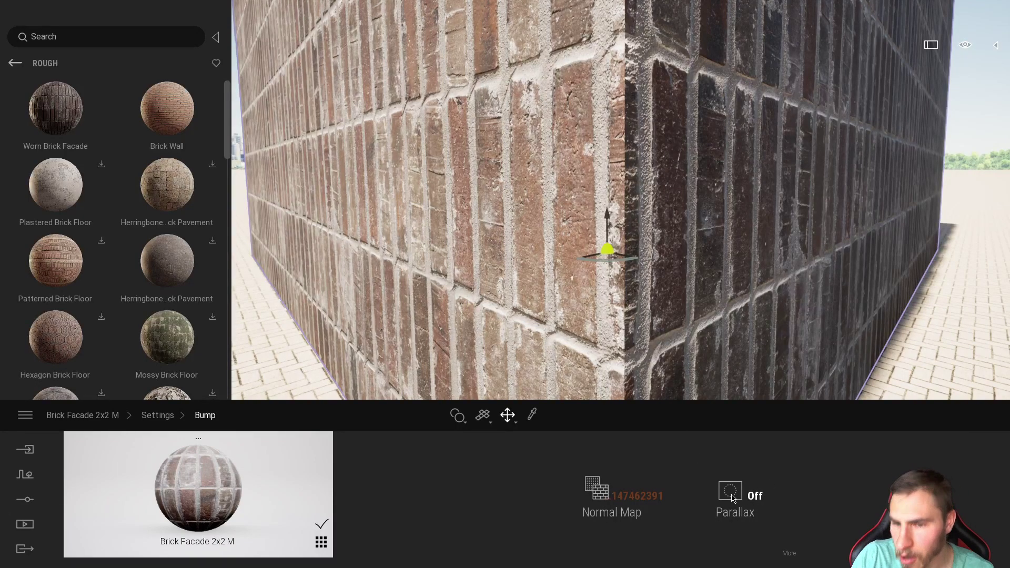
{"action": "left_click", "coordinate": [788, 554]}
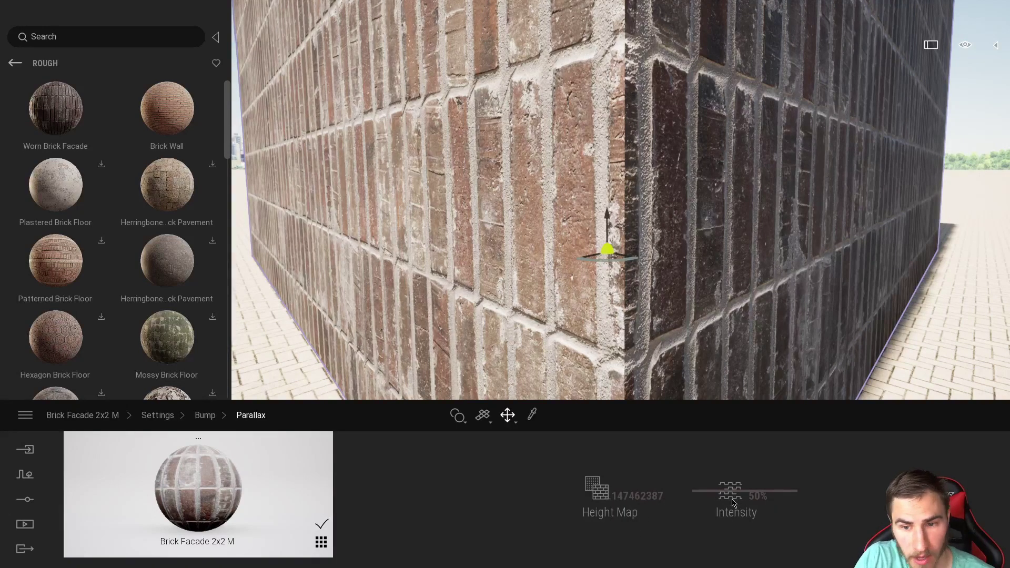
{"action": "left_click", "coordinate": [204, 416]}
{"action": "left_click", "coordinate": [753, 497]}
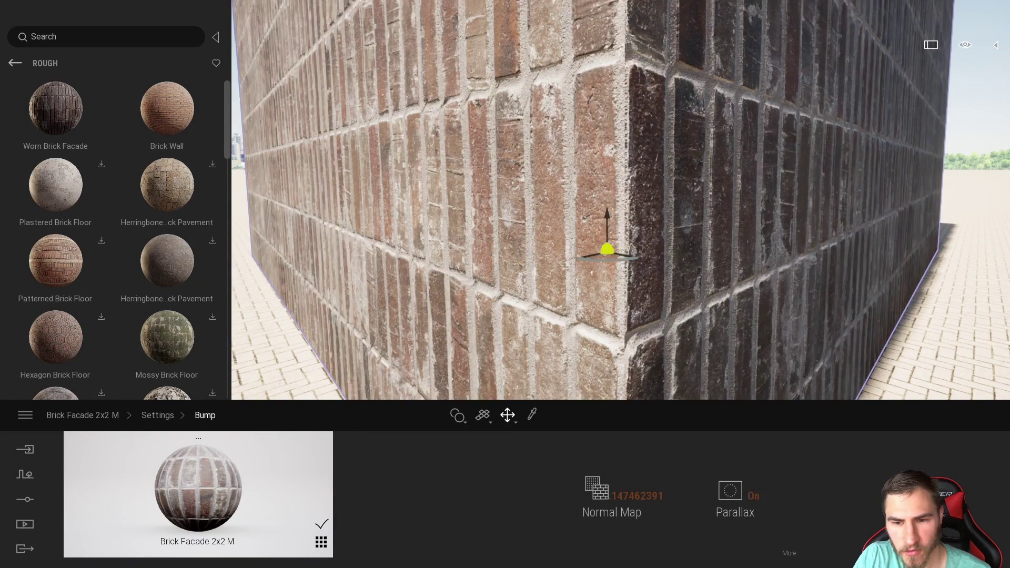
Switch the parallax off and on several times to compare the brick corner, leaving it on.
{"action": "left_click", "coordinate": [752, 500]}
{"action": "left_click", "coordinate": [751, 502]}
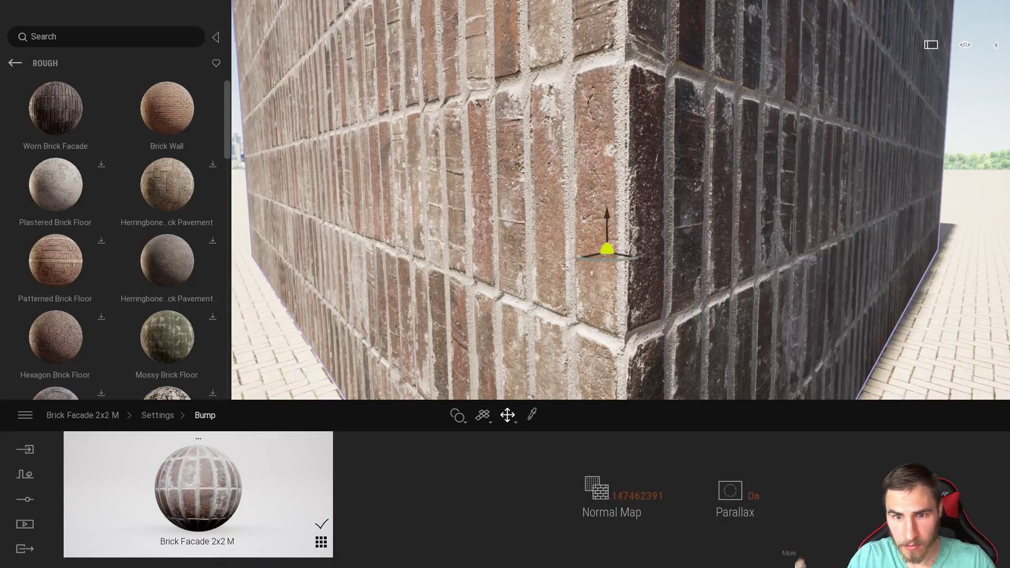
{"action": "left_click", "coordinate": [751, 506]}
{"action": "left_click", "coordinate": [751, 506]}
{"action": "left_click", "coordinate": [751, 506]}
{"action": "left_click", "coordinate": [751, 506]}
{"action": "left_click", "coordinate": [751, 506]}
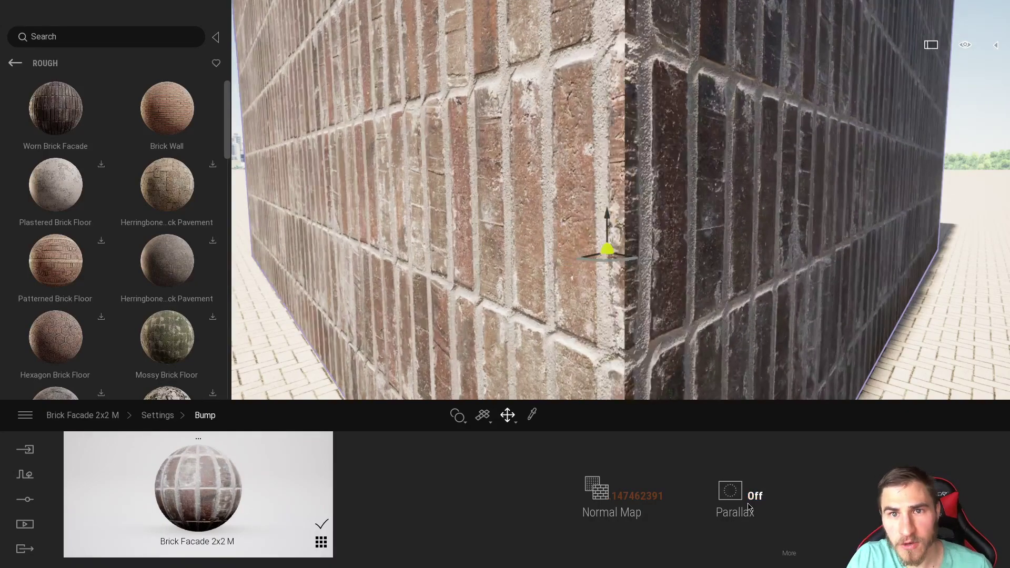
{"action": "left_click", "coordinate": [750, 506]}
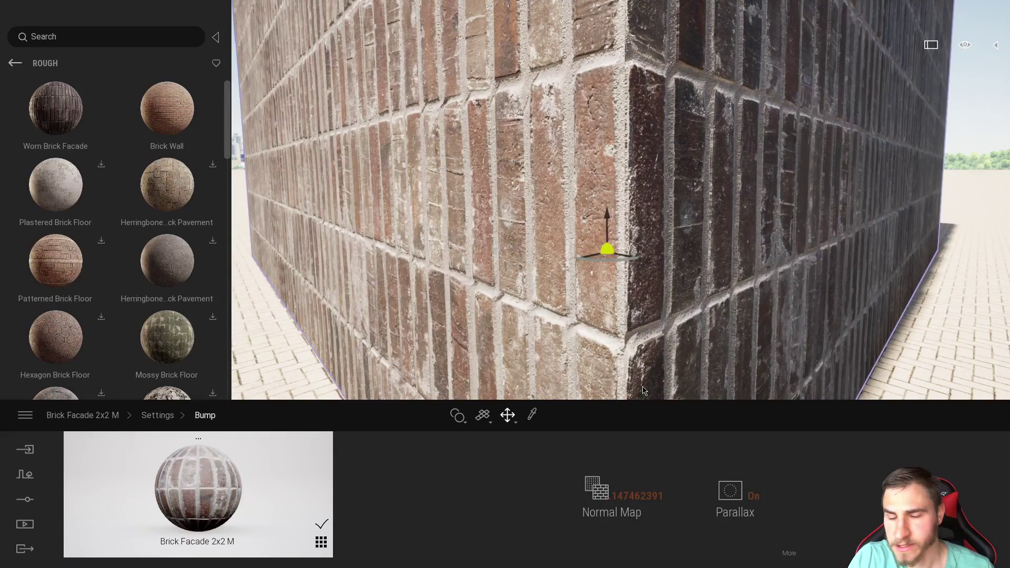
Open the brick facade's parallax settings and examine its height map.
{"action": "left_click", "coordinate": [789, 553]}
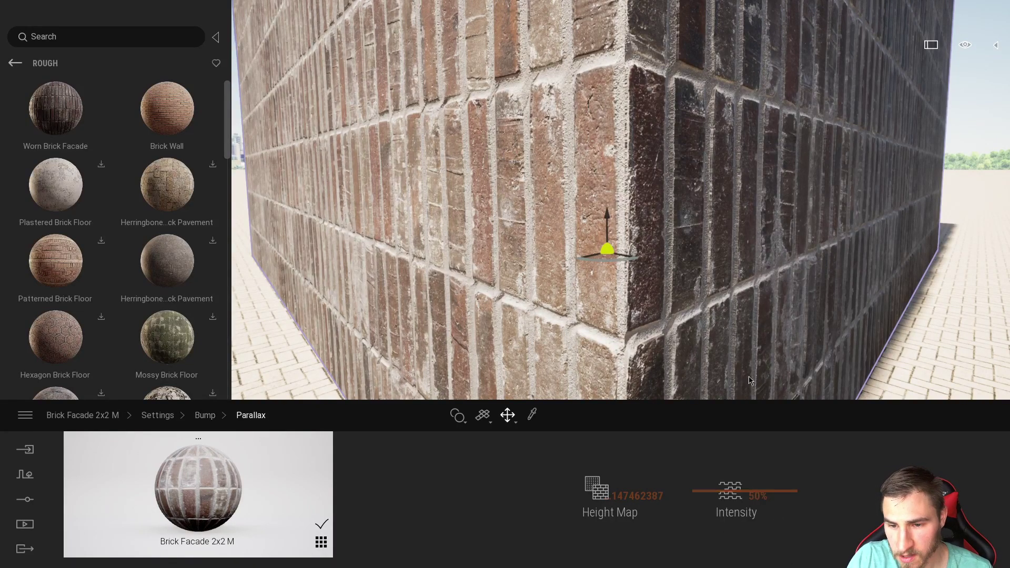
{"action": "left_click", "coordinate": [599, 490]}
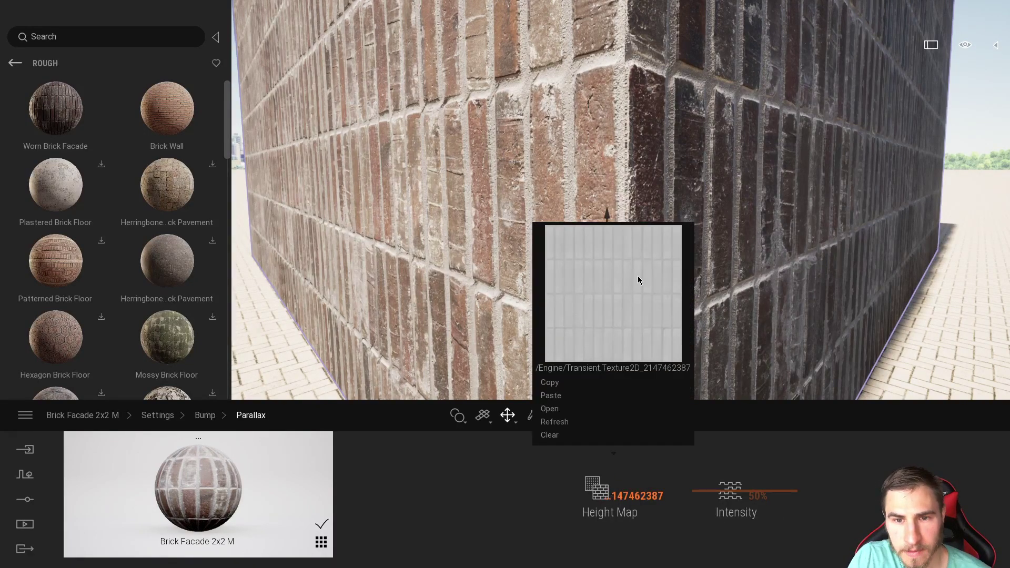
{"action": "left_click", "coordinate": [206, 259]}
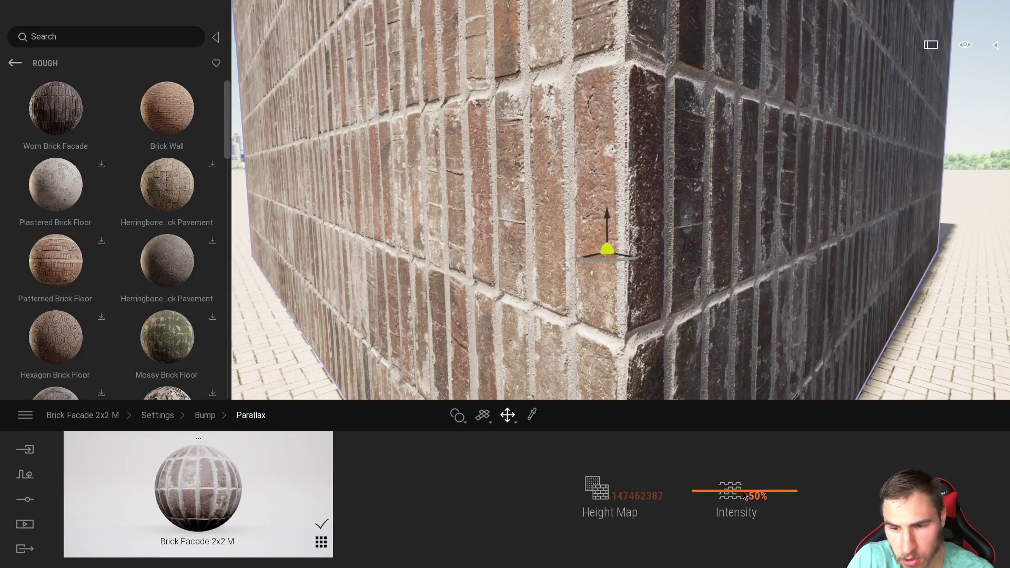
Raise the parallax intensity to 95% and examine the box corner up close.
{"action": "left_click_drag", "start_coordinate": [731, 492], "coordinate": [737, 453]}
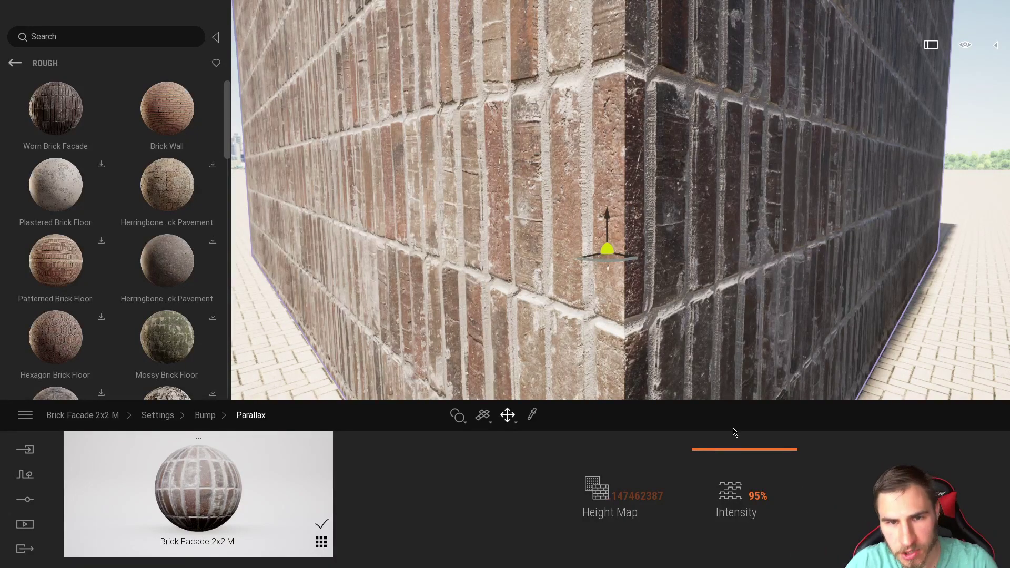
{"action": "key", "text": "s"}
{"action": "right_click_drag", "start_coordinate": [580, 332], "coordinate": [561, 290]}
{"action": "key", "text": "w"}
{"action": "key", "text": "s"}
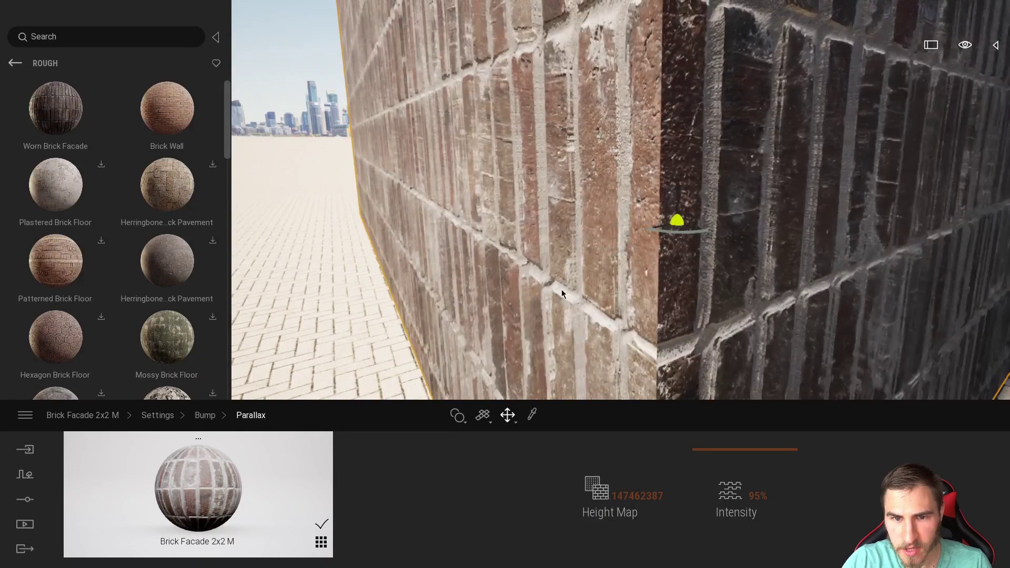
Try parallax intensities of 0%, 47% and 100% while viewing the brick corner from different angles.
{"action": "left_click_drag", "start_coordinate": [717, 453], "coordinate": [740, 499]}
{"action": "left_click_drag", "start_coordinate": [757, 533], "coordinate": [794, 541]}
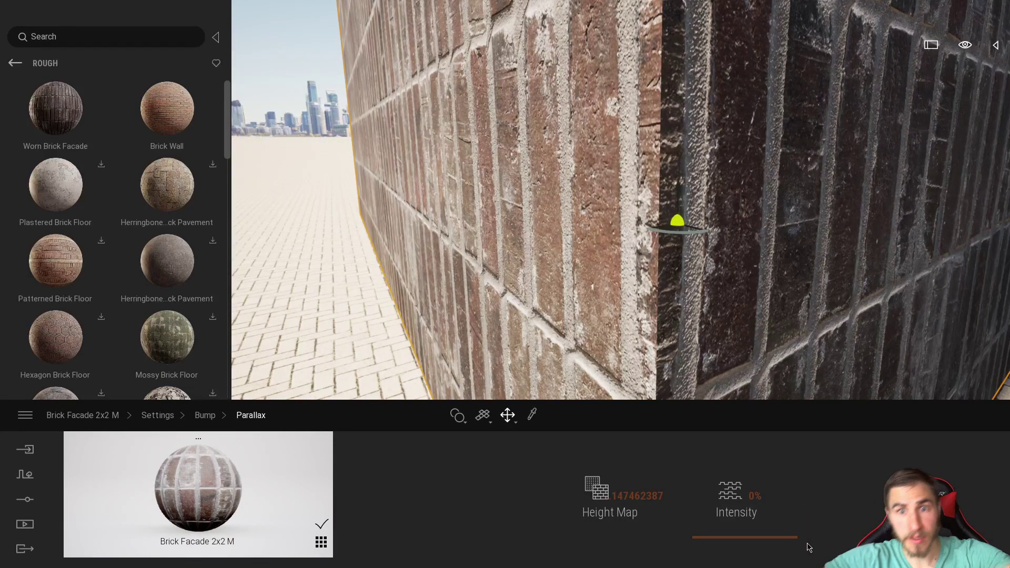
{"action": "left_click_drag", "start_coordinate": [734, 545], "coordinate": [741, 498]}
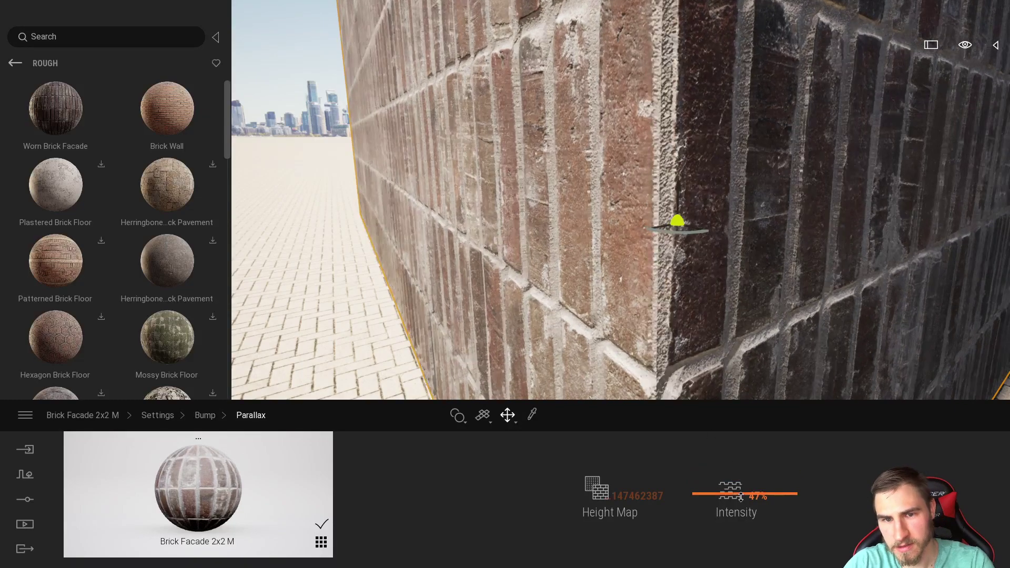
{"action": "left_click_drag", "start_coordinate": [730, 444], "coordinate": [731, 434]}
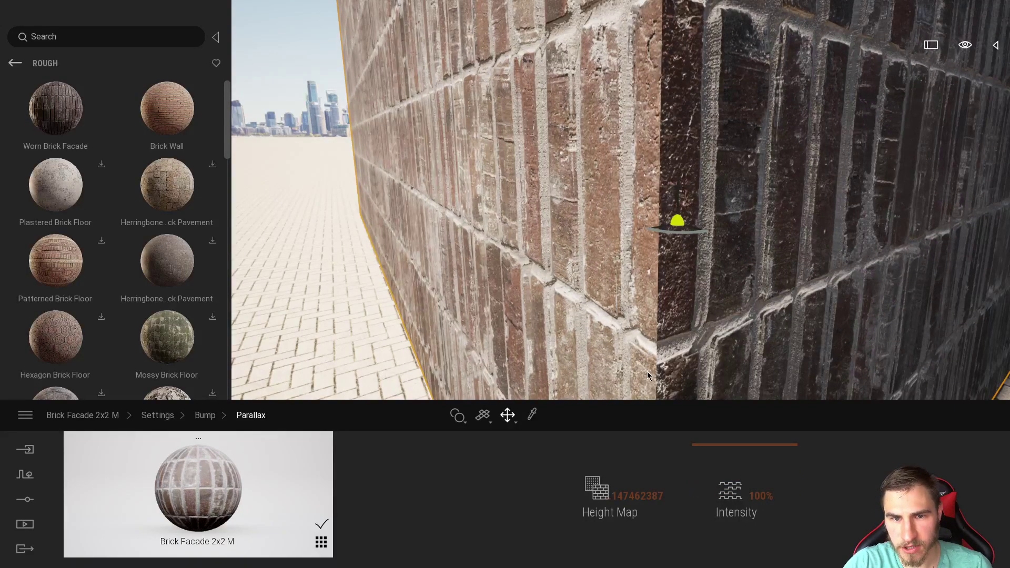
{"action": "right_click_drag", "start_coordinate": [627, 328], "coordinate": [676, 319]}
{"action": "left_click_drag", "start_coordinate": [563, 321], "coordinate": [627, 330]}
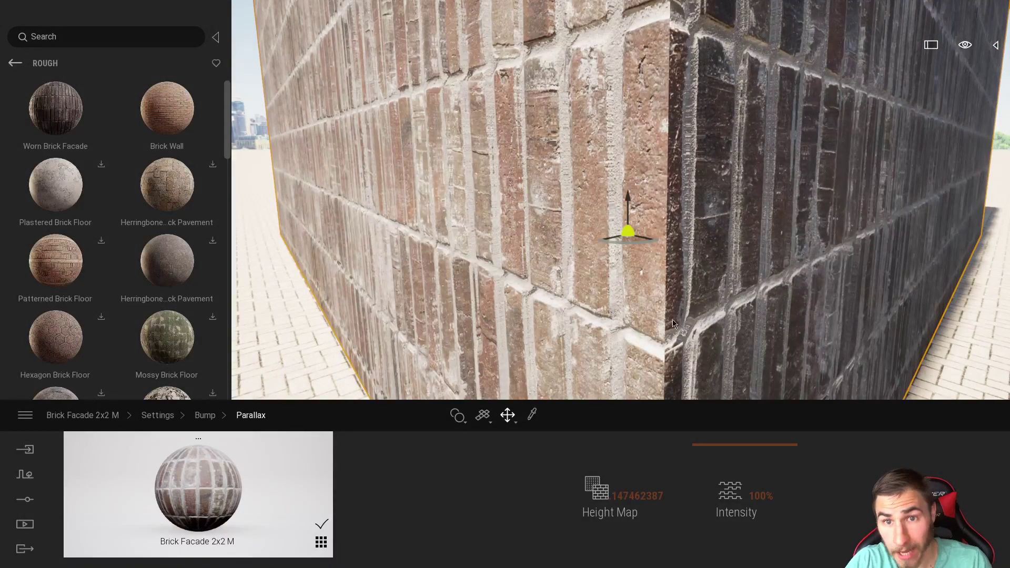
{"action": "middle_click_drag", "start_coordinate": [395, 341], "coordinate": [360, 339], "text": "shift"}
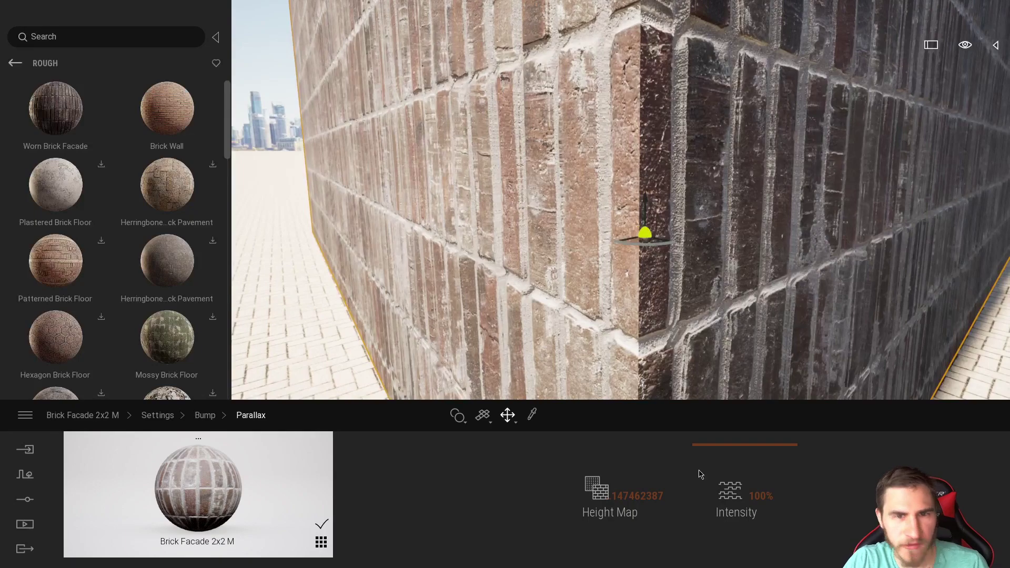
Compare parallax intensities of 0%, 47% and 43% while moving around and closer to the brick corner.
{"action": "left_click_drag", "start_coordinate": [735, 461], "coordinate": [730, 565]}
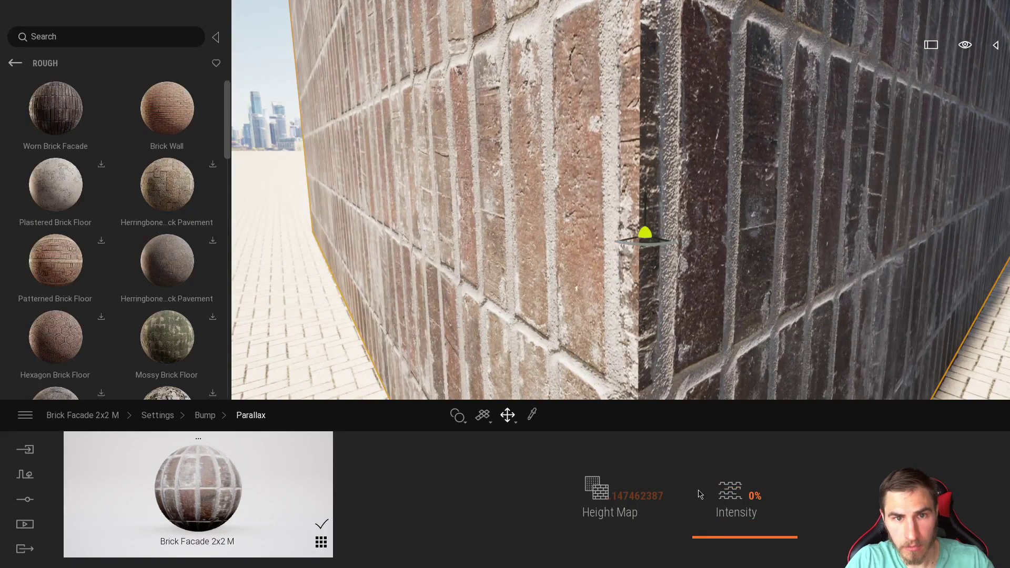
{"action": "mouse_move", "coordinate": [734, 507]}
{"action": "left_mouse_down"}
{"action": "mouse_move", "coordinate": [736, 495]}
{"action": "mouse_move", "coordinate": [759, 511]}
{"action": "mouse_move", "coordinate": [729, 521]}
{"action": "mouse_move", "coordinate": [760, 505]}
{"action": "mouse_move", "coordinate": [736, 516]}
{"action": "mouse_move", "coordinate": [739, 534]}
{"action": "mouse_move", "coordinate": [740, 474]}
{"action": "mouse_move", "coordinate": [719, 490]}
{"action": "mouse_move", "coordinate": [726, 534]}
{"action": "mouse_move", "coordinate": [728, 493]}
{"action": "left_mouse_up"}
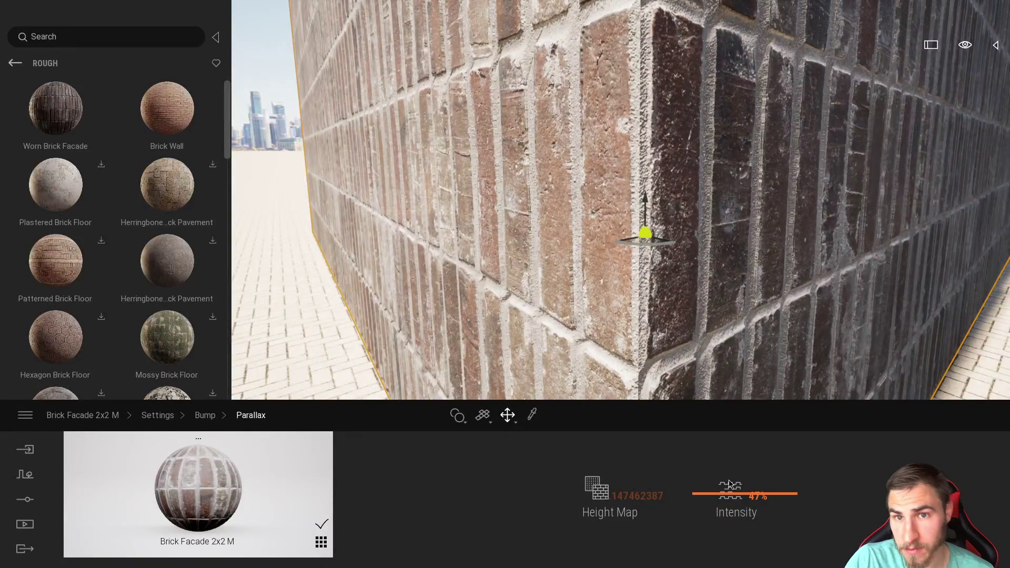
{"action": "mouse_move", "coordinate": [746, 501]}
{"action": "left_mouse_down"}
{"action": "mouse_move", "coordinate": [746, 529]}
{"action": "mouse_move", "coordinate": [746, 513]}
{"action": "left_mouse_up"}
{"action": "key", "text": "a"}
{"action": "right_click_drag", "start_coordinate": [684, 289], "coordinate": [862, 278]}
{"action": "key", "text": "s"}
{"action": "left_click_drag", "start_coordinate": [746, 505], "coordinate": [733, 528]}
{"action": "mouse_move", "coordinate": [738, 494]}
{"action": "left_mouse_down"}
{"action": "mouse_move", "coordinate": [744, 523]}
{"action": "mouse_move", "coordinate": [732, 461]}
{"action": "mouse_move", "coordinate": [731, 498]}
{"action": "left_mouse_up"}
{"action": "key", "text": "d"}
{"action": "mouse_move", "coordinate": [738, 373]}
{"action": "right_mouse_down"}
{"action": "mouse_move", "coordinate": [710, 377]}
{"action": "mouse_move", "coordinate": [738, 372]}
{"action": "right_mouse_up"}
{"action": "key", "text": "w"}
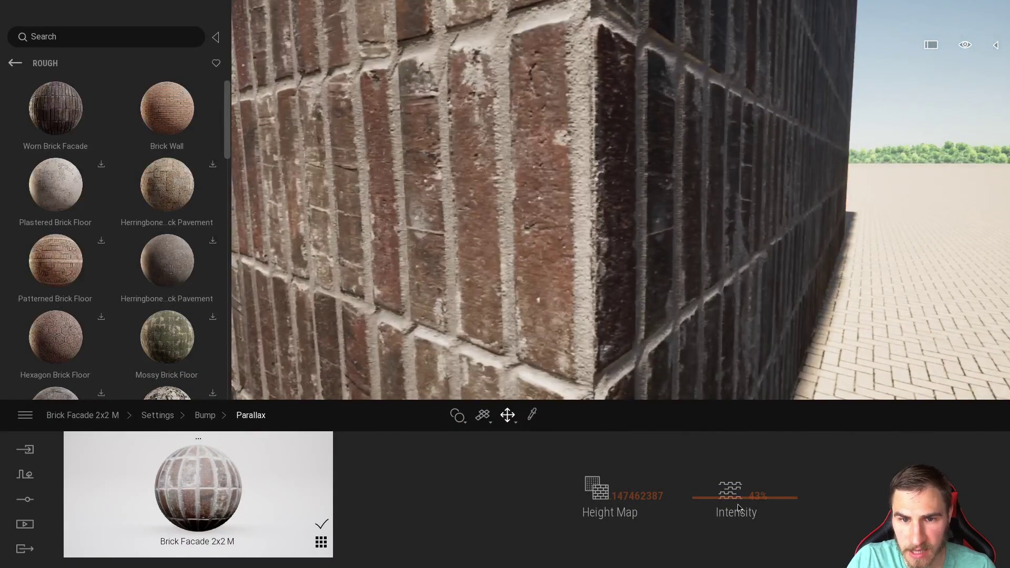
Raise the parallax intensity to 77% and inspect the brick relief around the box corner.
{"action": "left_click_drag", "start_coordinate": [740, 509], "coordinate": [731, 445]}
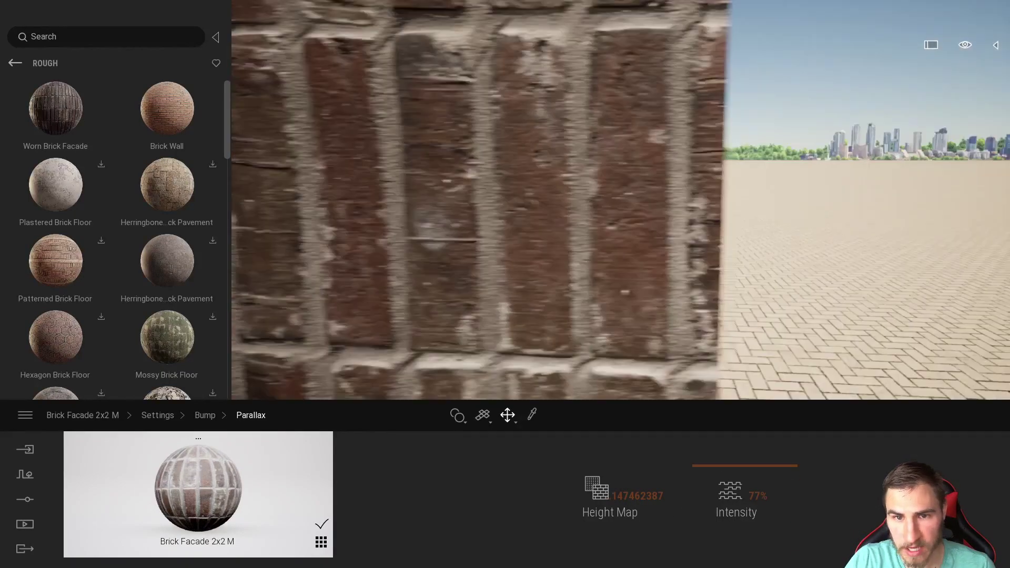
{"action": "key", "text": "s"}
{"action": "key", "text": "d"}
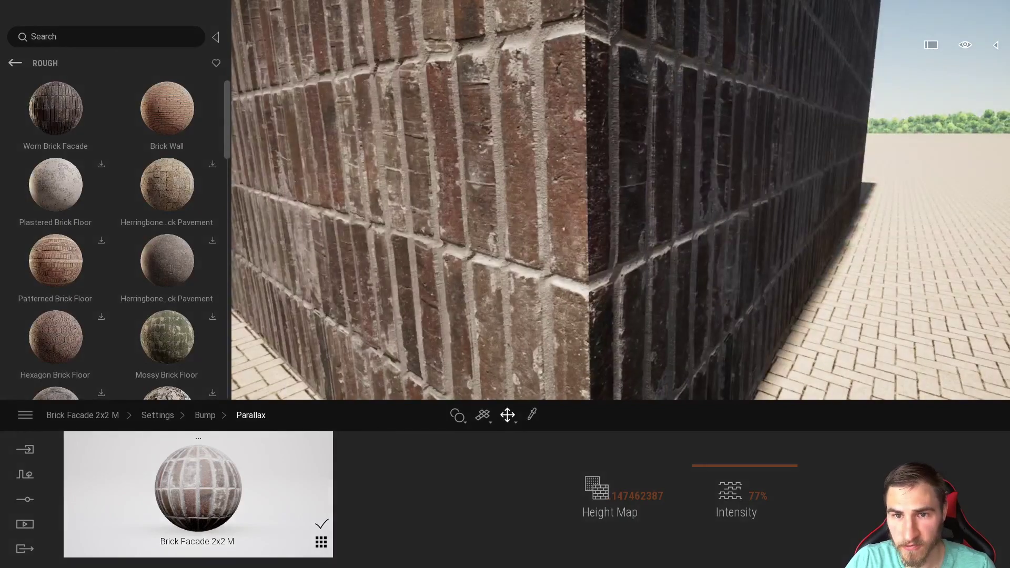
{"action": "key", "text": "d"}
{"action": "key", "text": "s"}
{"action": "key", "text": "d"}
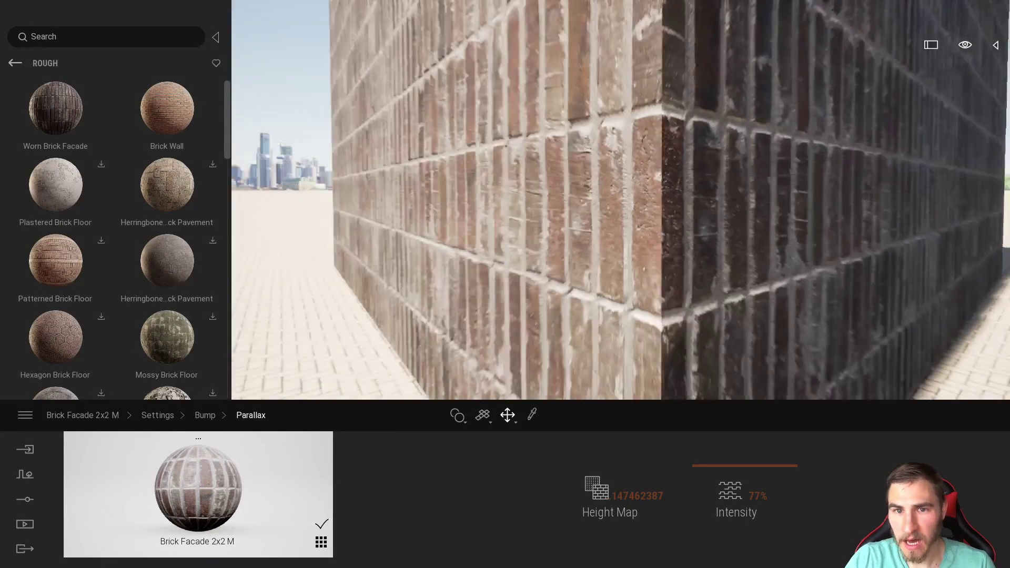
Try parallax intensities of 0% and 100% for comparison and set the intensity to 47%.
{"action": "left_click_drag", "start_coordinate": [746, 497], "coordinate": [744, 566]}
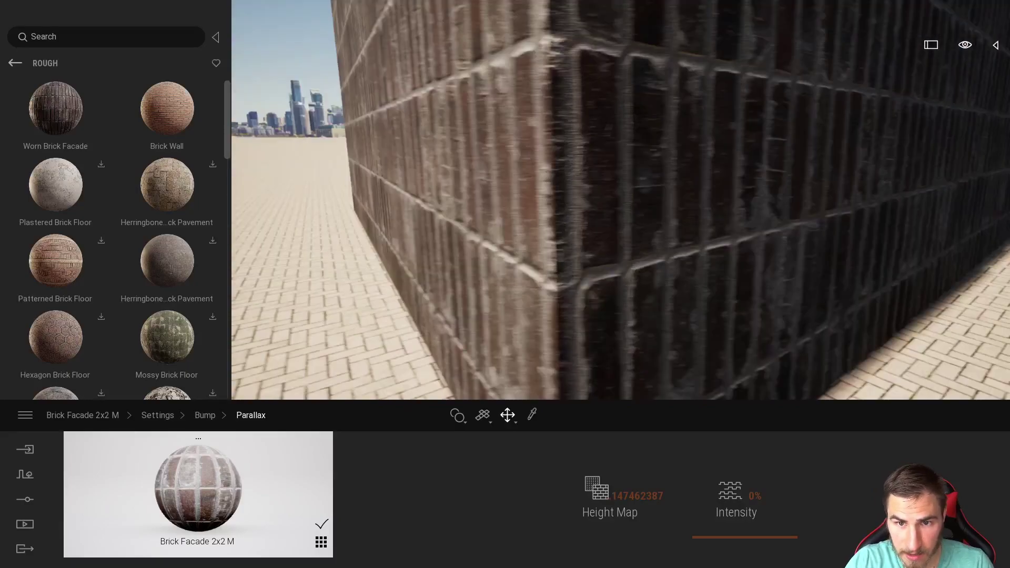
{"action": "left_click_drag", "start_coordinate": [745, 566], "coordinate": [746, 393]}
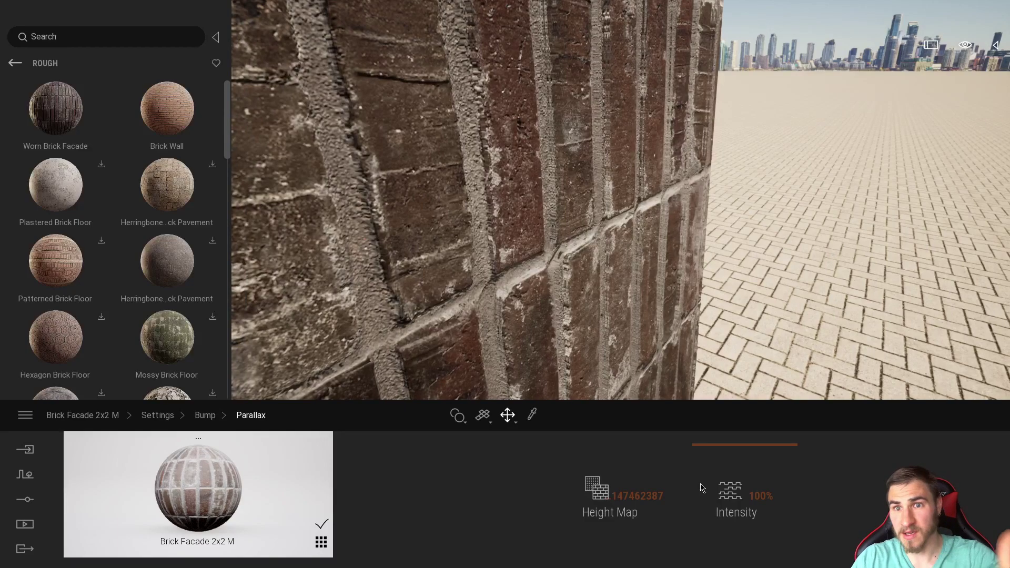
{"action": "left_click_drag", "start_coordinate": [741, 447], "coordinate": [756, 494]}
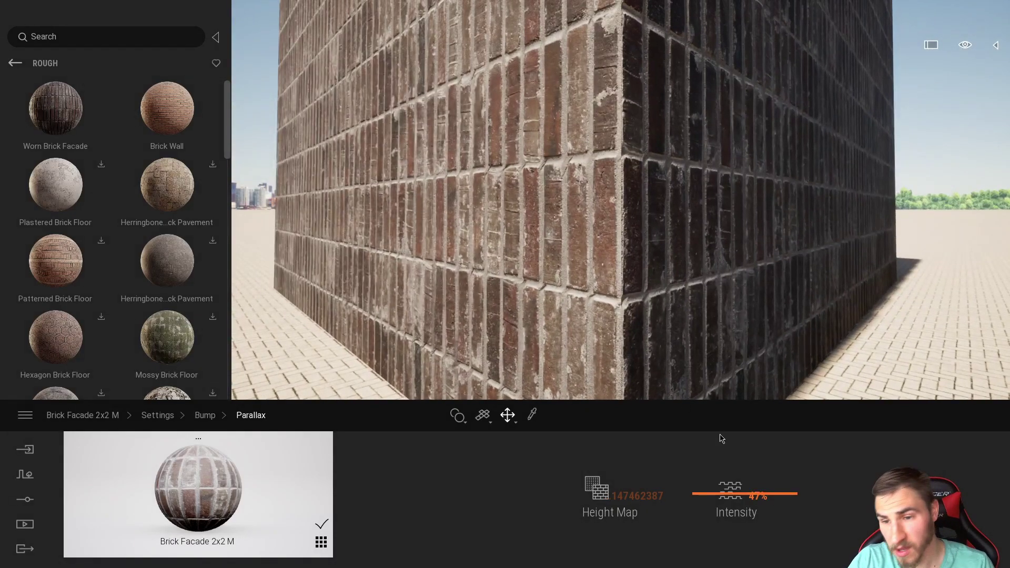
Try a 49% parallax intensity on the bricks, set it to 43% and inspect the box corner.
{"action": "mouse_move", "coordinate": [748, 486]}
{"action": "left_mouse_down"}
{"action": "mouse_move", "coordinate": [743, 495]}
{"action": "mouse_move", "coordinate": [739, 487]}
{"action": "left_mouse_up"}
{"action": "key", "text": "s"}
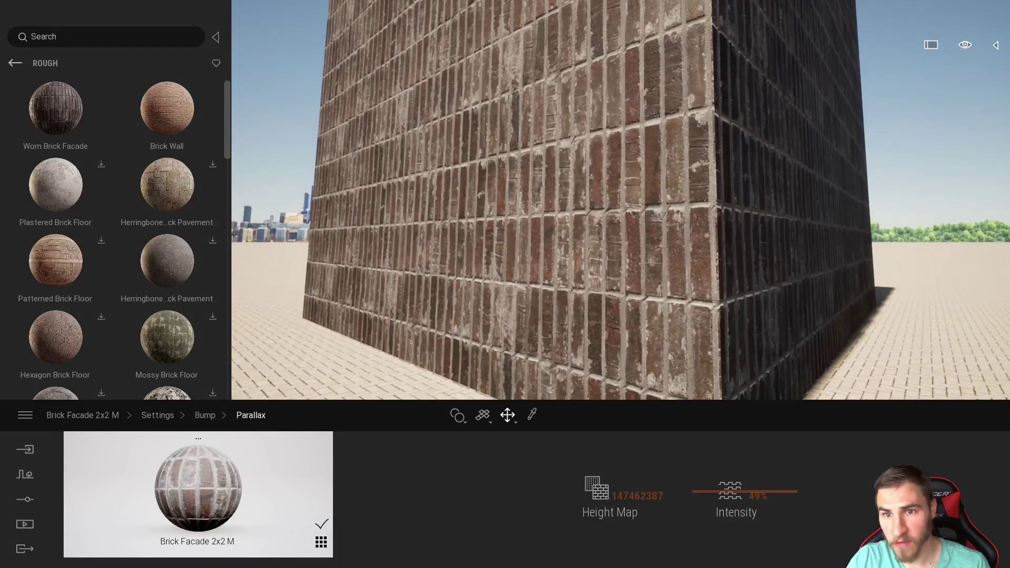
{"action": "mouse_move", "coordinate": [746, 499]}
{"action": "left_mouse_down"}
{"action": "mouse_move", "coordinate": [736, 510]}
{"action": "mouse_move", "coordinate": [734, 469]}
{"action": "mouse_move", "coordinate": [735, 486]}
{"action": "mouse_move", "coordinate": [764, 497]}
{"action": "left_mouse_up"}
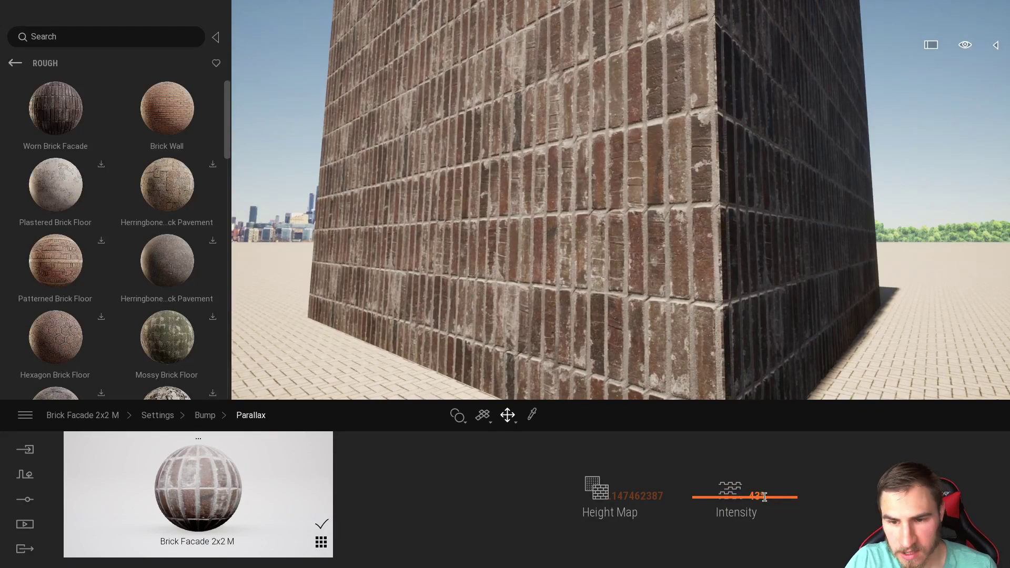
{"action": "right_click_drag", "start_coordinate": [803, 326], "coordinate": [769, 325]}
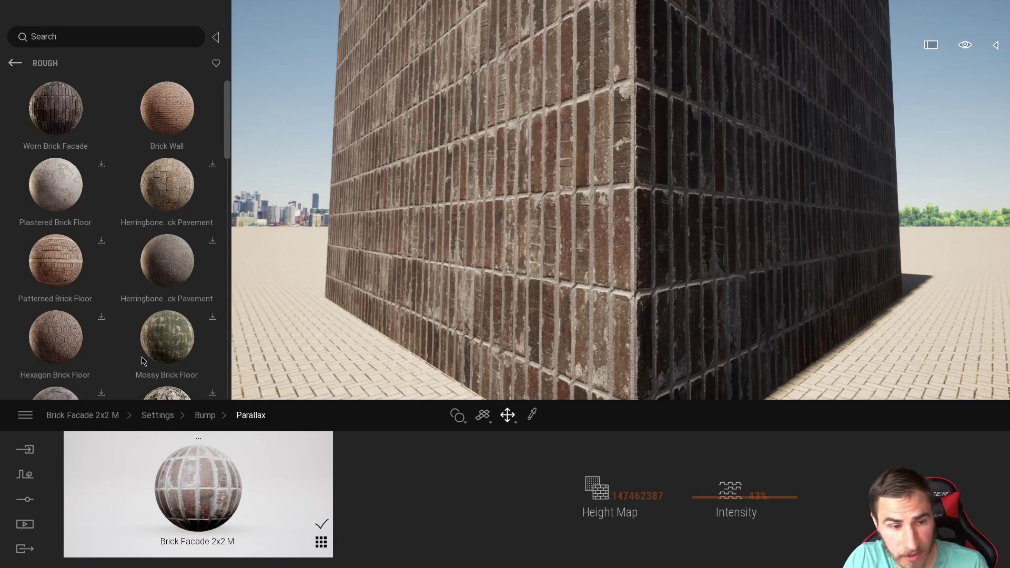
Create a new blank material, apply it to the box and view the box corner.
{"action": "left_click", "coordinate": [321, 543]}
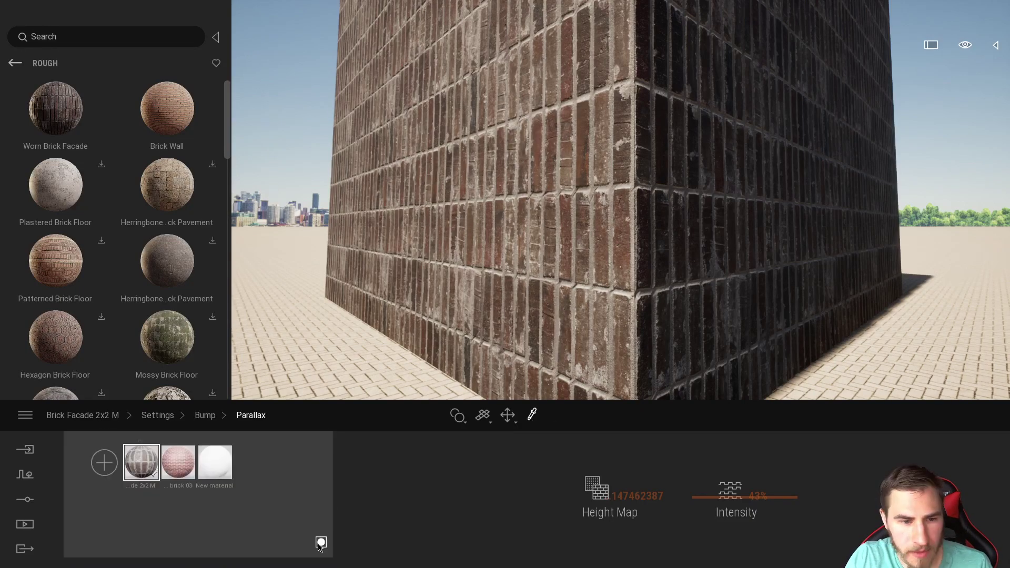
{"action": "left_click", "coordinate": [105, 463]}
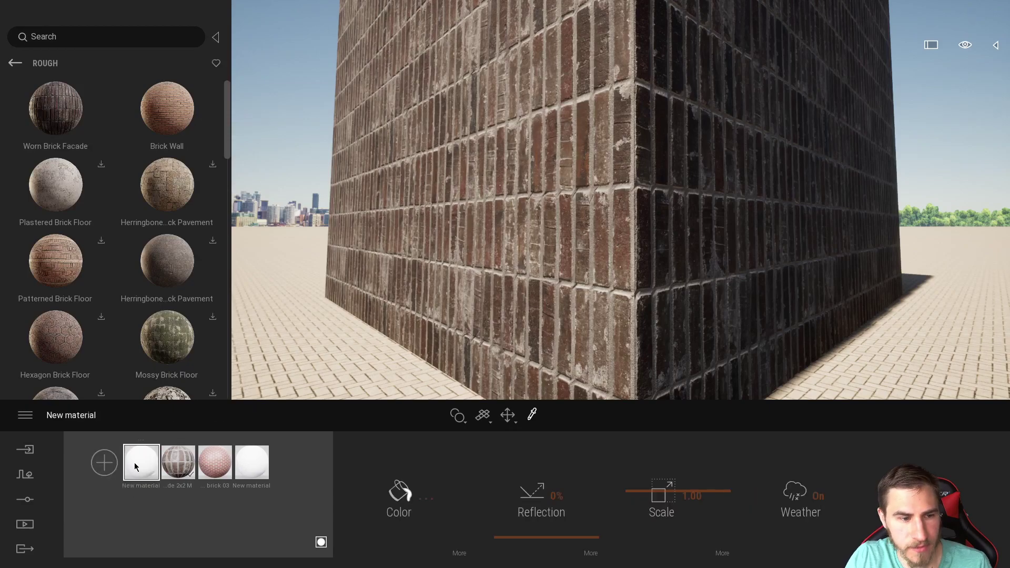
{"action": "left_click_drag", "start_coordinate": [145, 467], "coordinate": [531, 253]}
{"action": "right_click_drag", "start_coordinate": [621, 263], "coordinate": [687, 290]}
{"action": "right_click_drag", "start_coordinate": [557, 314], "coordinate": [529, 287]}
{"action": "key", "text": "s"}
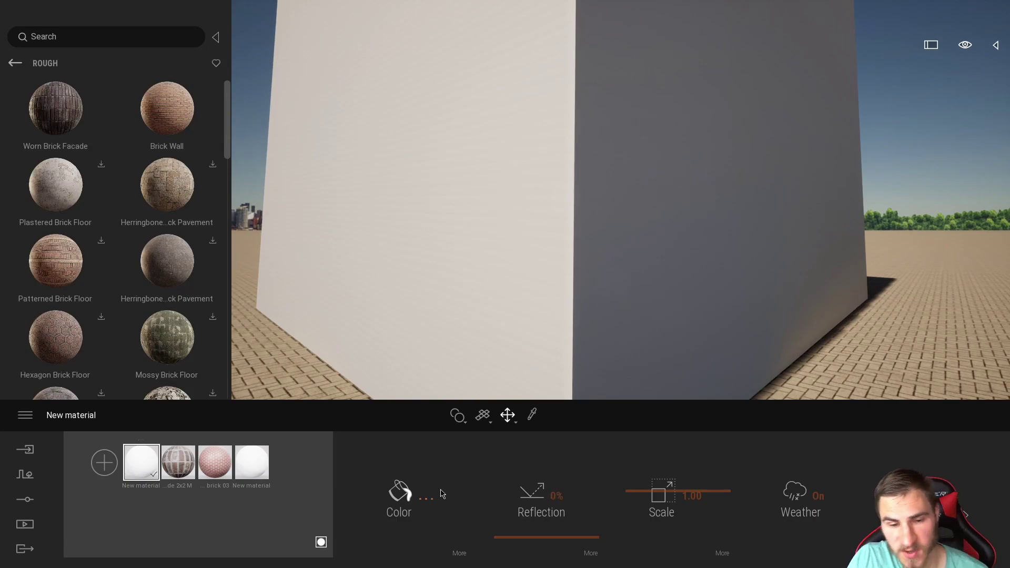
Load the Fragile Coral_baseColor image as the new material's color texture and inspect it up close on the box.
{"action": "left_click", "coordinate": [460, 554]}
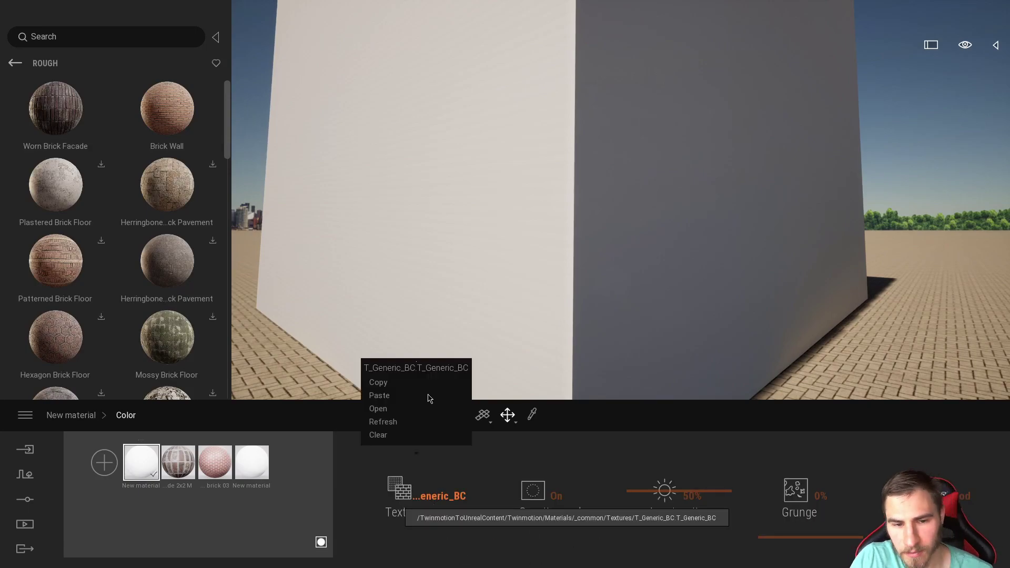
{"action": "left_click", "coordinate": [397, 482]}
{"action": "left_click", "coordinate": [384, 406]}
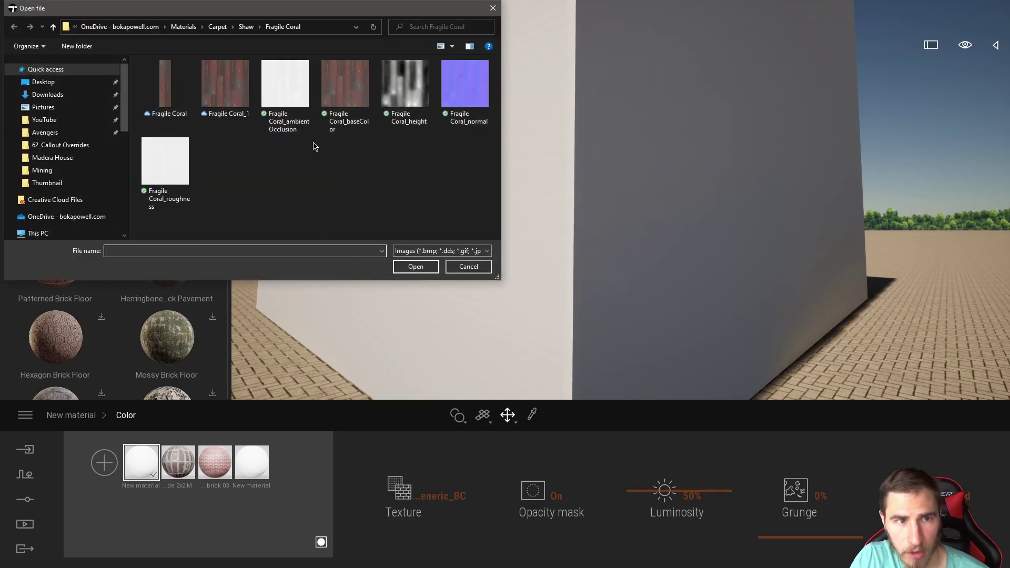
{"action": "double_click", "coordinate": [348, 92]}
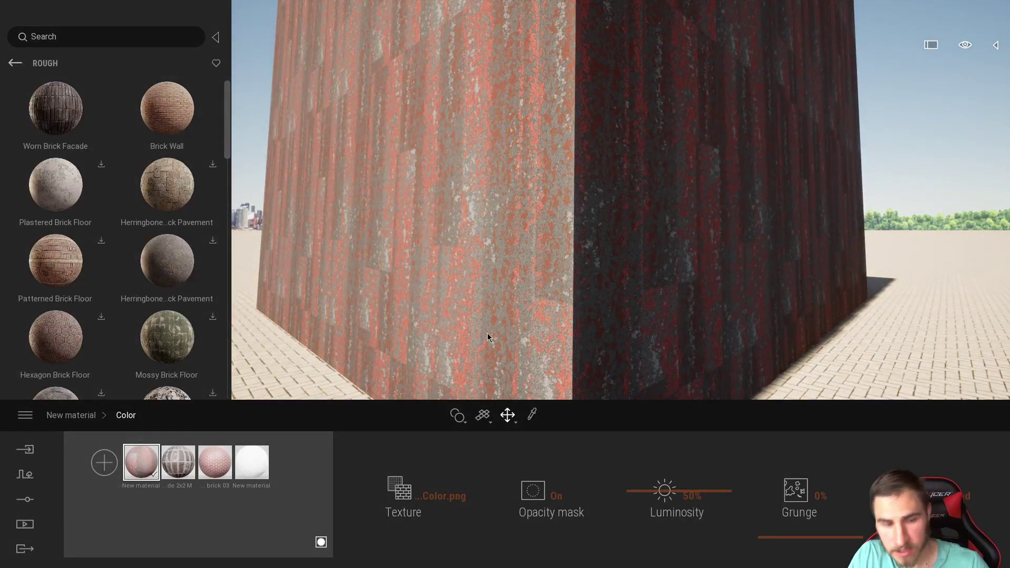
{"action": "left_click", "coordinate": [488, 335]}
{"action": "key", "text": "w"}
{"action": "key", "text": "w"}
{"action": "right_click_drag", "start_coordinate": [538, 309], "coordinate": [571, 337]}
{"action": "middle_click_drag", "start_coordinate": [571, 337], "coordinate": [536, 309], "text": "shift"}
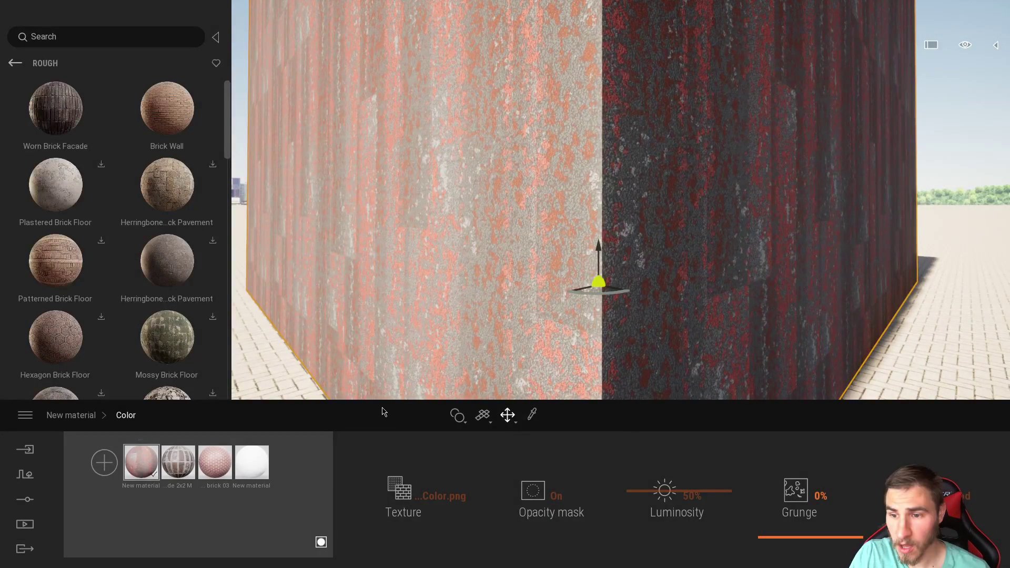
Set the new material's reflection to 10% and load Fragile Coral_ambientOcclusion as its reflection texture.
{"action": "left_click", "coordinate": [79, 415]}
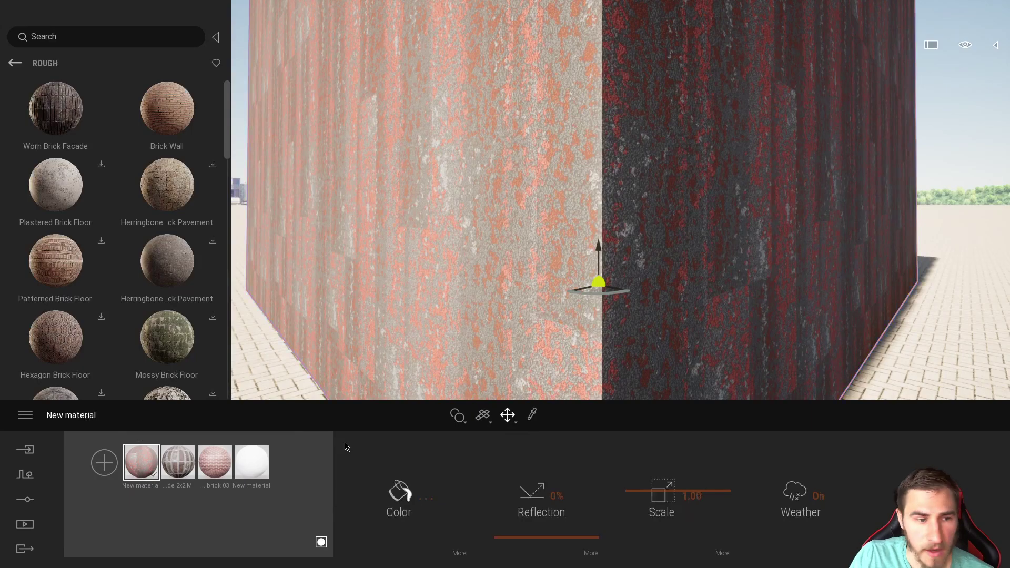
{"action": "left_click", "coordinate": [551, 492]}
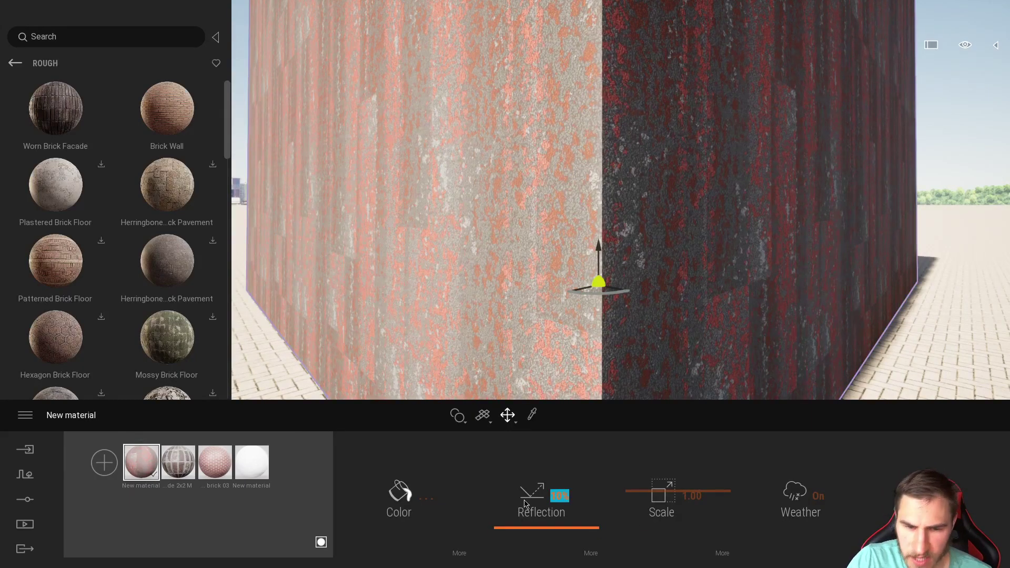
{"action": "right_click", "coordinate": [657, 504]}
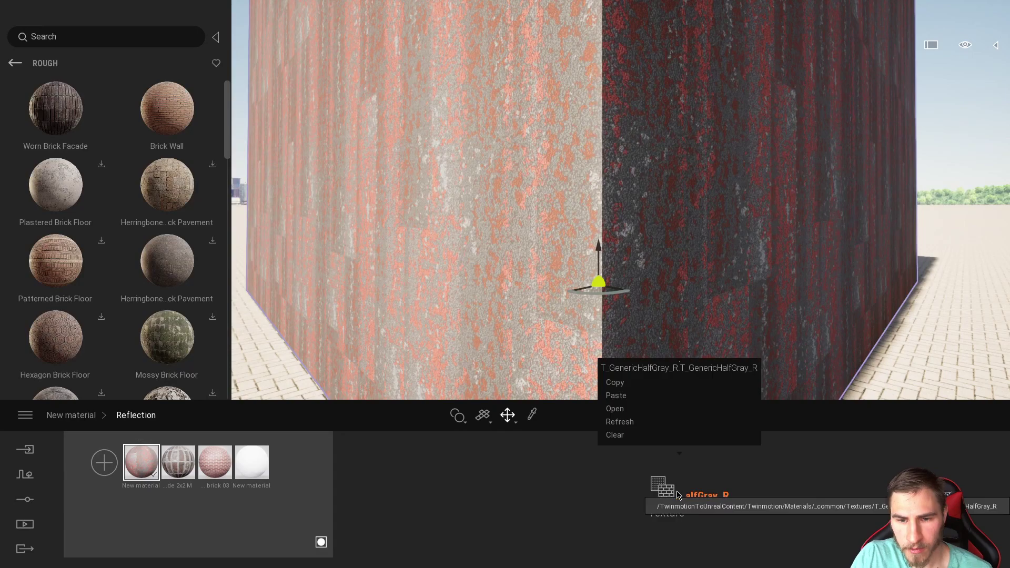
{"action": "left_click", "coordinate": [617, 409]}
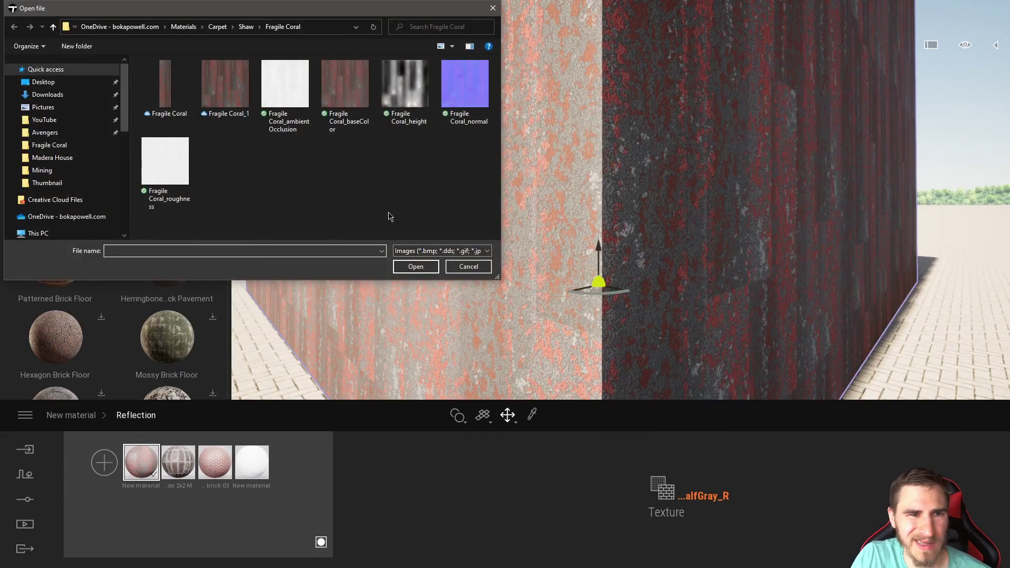
{"action": "double_click", "coordinate": [286, 89]}
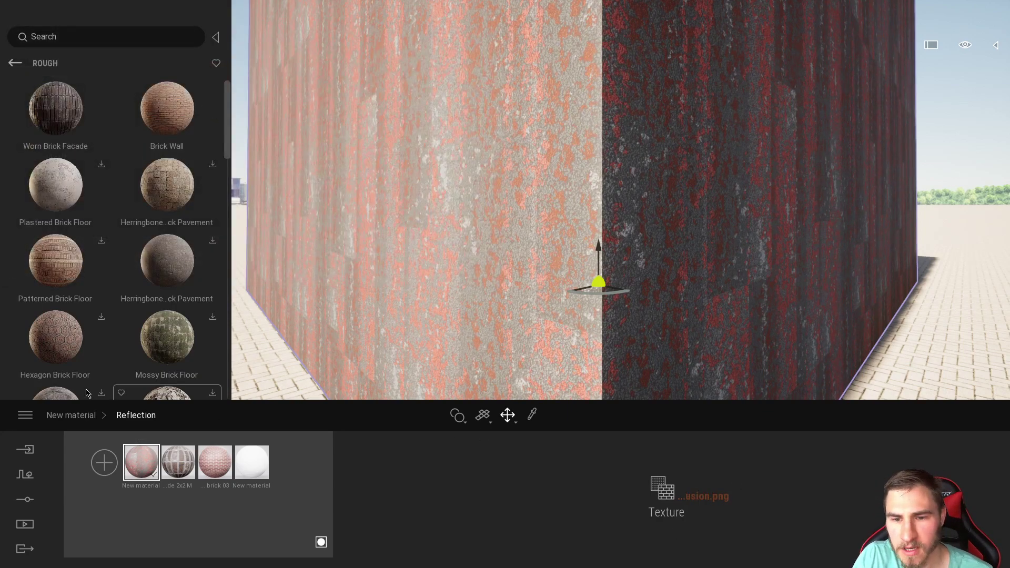
{"action": "left_click", "coordinate": [82, 417]}
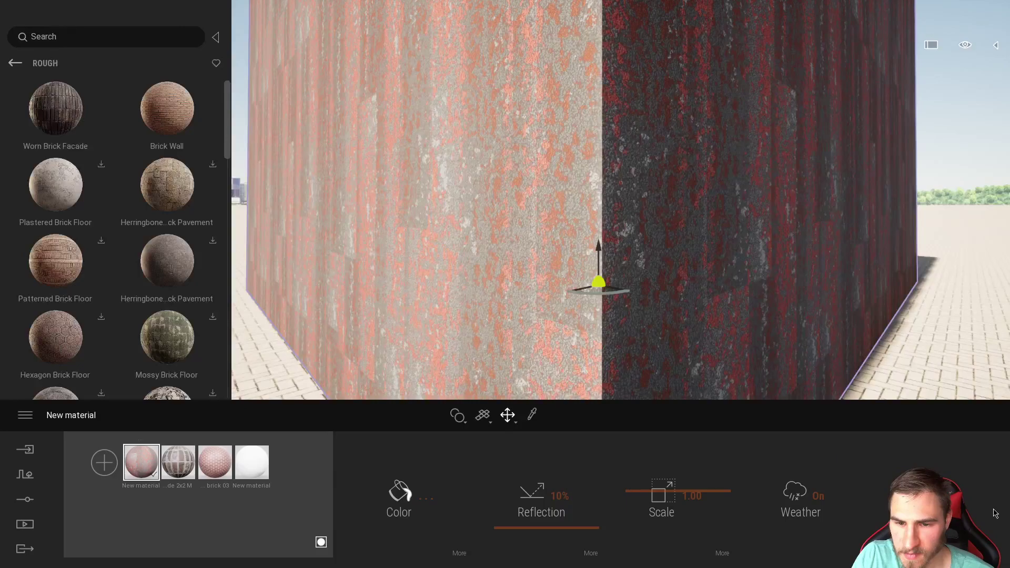
Turn on the new material's metalness and load Fragile Coral_roughness as its metalness texture.
{"action": "left_click", "coordinate": [926, 497]}
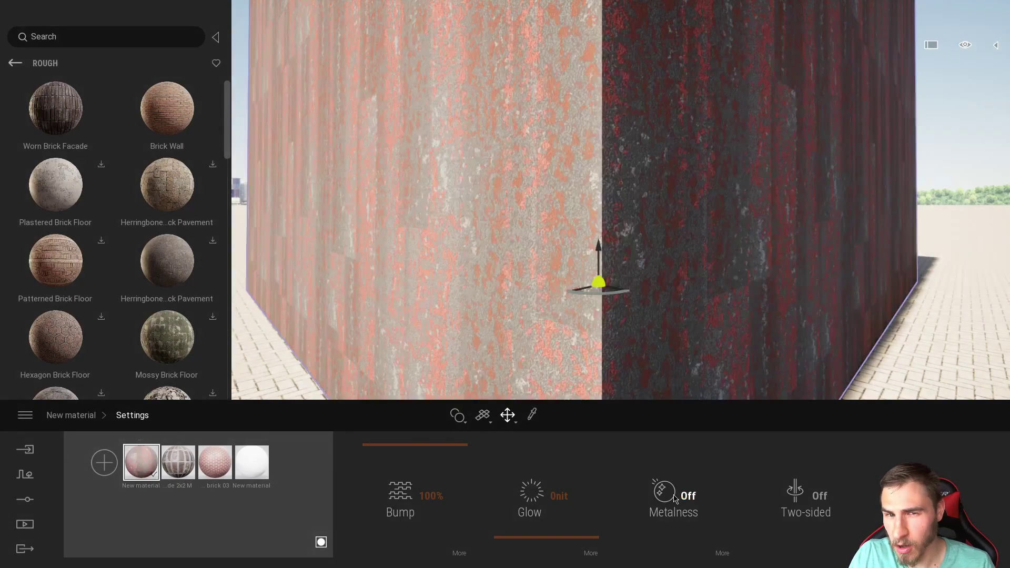
{"action": "left_click", "coordinate": [673, 498]}
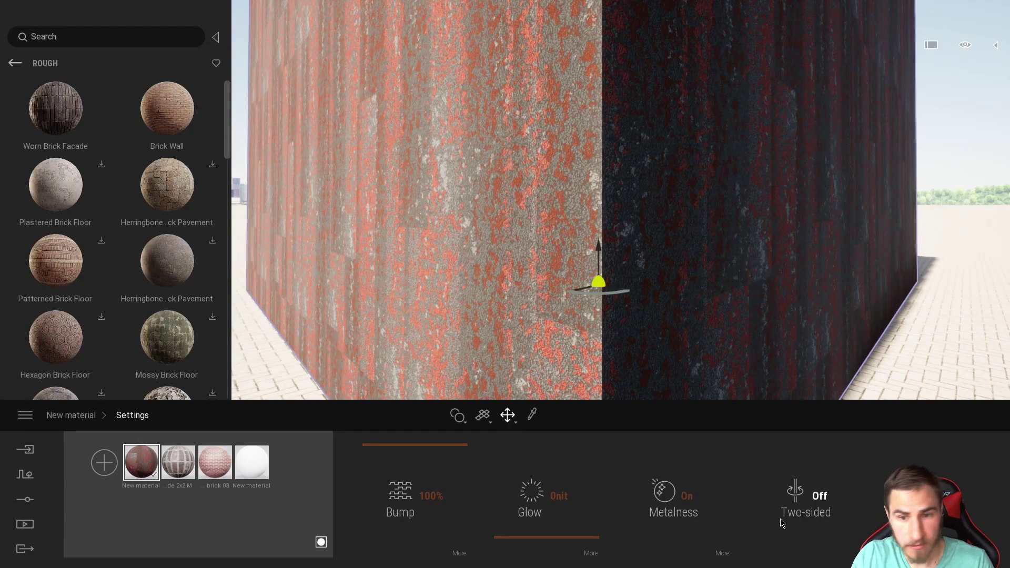
{"action": "left_click", "coordinate": [722, 552]}
{"action": "left_click", "coordinate": [669, 473]}
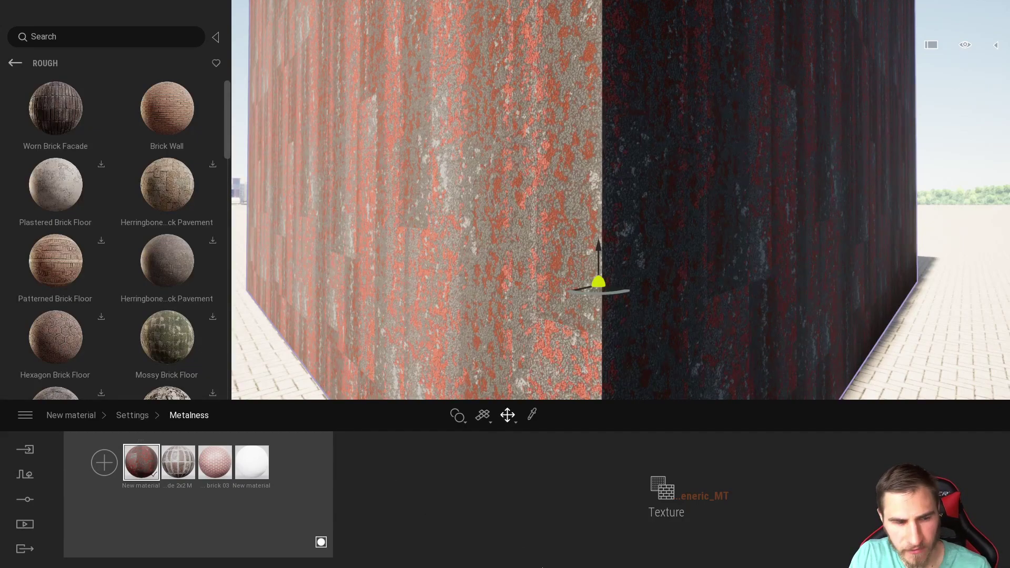
{"action": "right_click", "coordinate": [684, 496]}
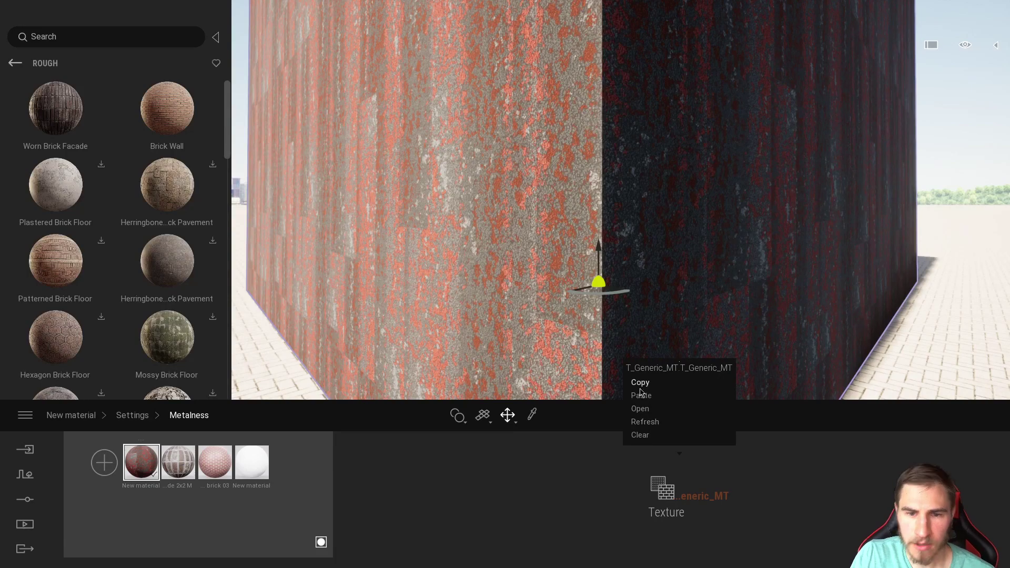
{"action": "left_click", "coordinate": [640, 409]}
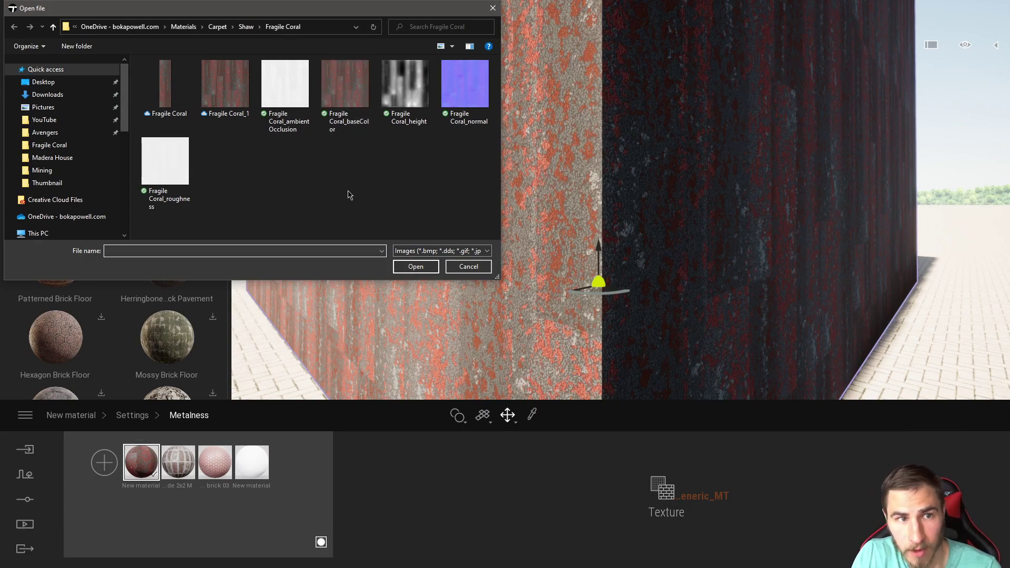
{"action": "double_click", "coordinate": [164, 167]}
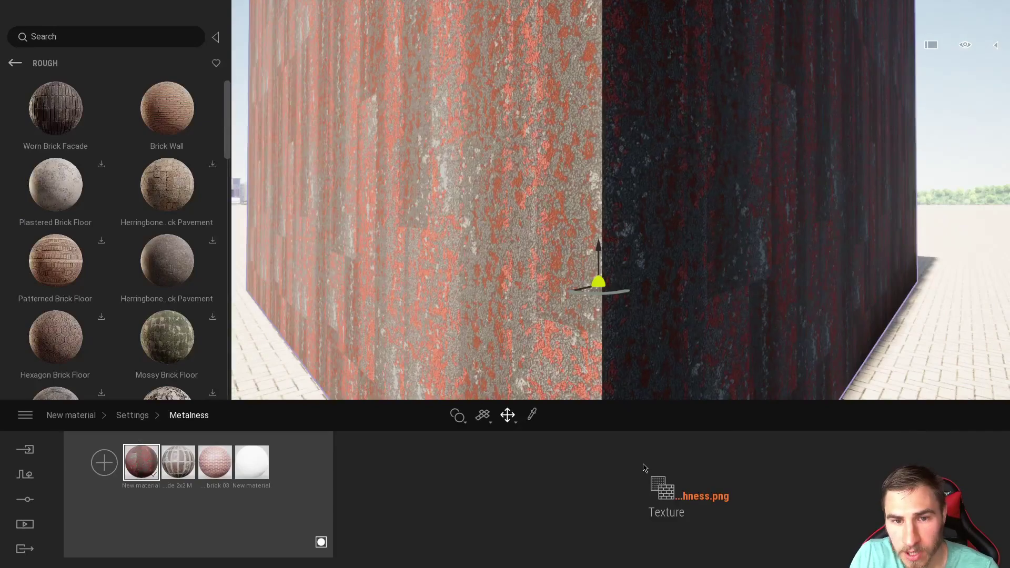
{"action": "left_click", "coordinate": [140, 421]}
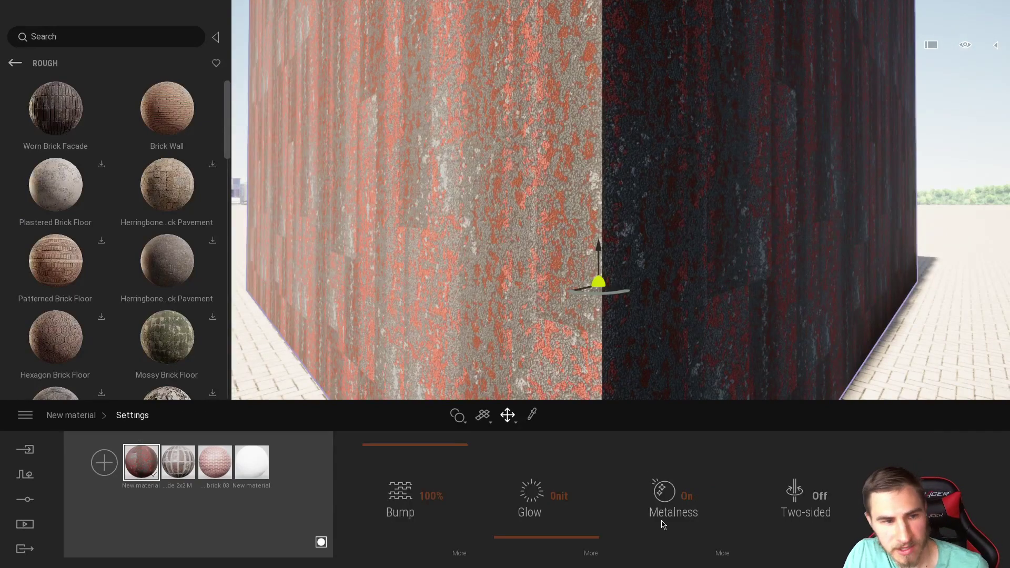
Toggle the metalness off and back on for comparison, and examine the metallic surface on the box.
{"action": "left_click", "coordinate": [677, 497]}
{"action": "left_click", "coordinate": [677, 498]}
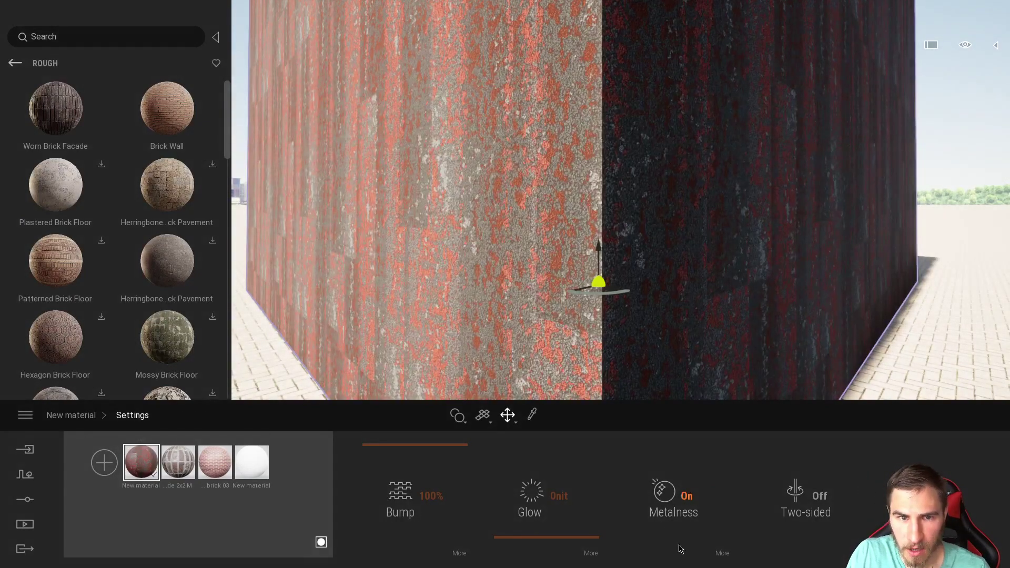
{"action": "left_click", "coordinate": [722, 553]}
{"action": "left_click", "coordinate": [125, 418]}
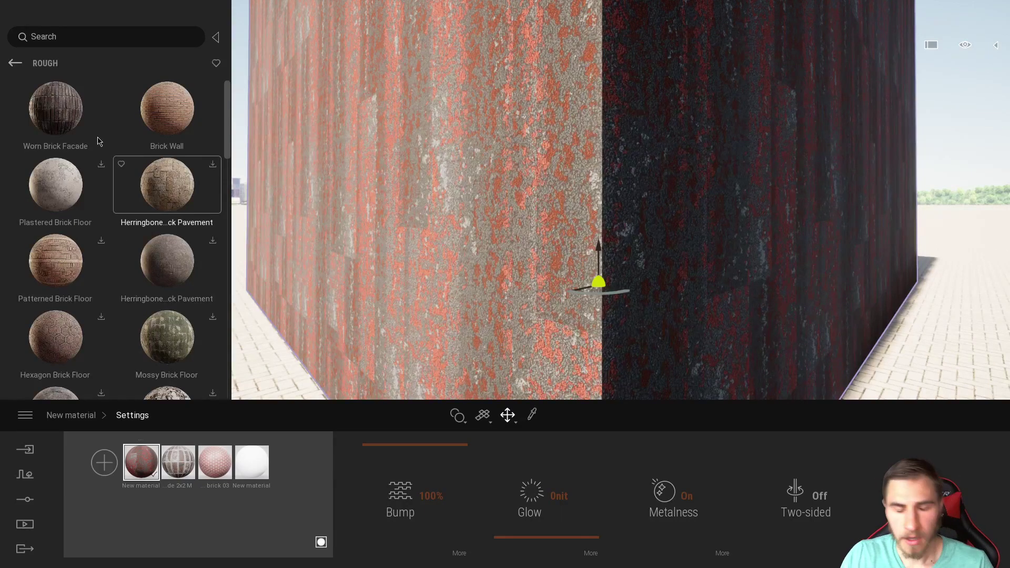
{"action": "right_click_drag", "start_coordinate": [666, 313], "coordinate": [617, 253]}
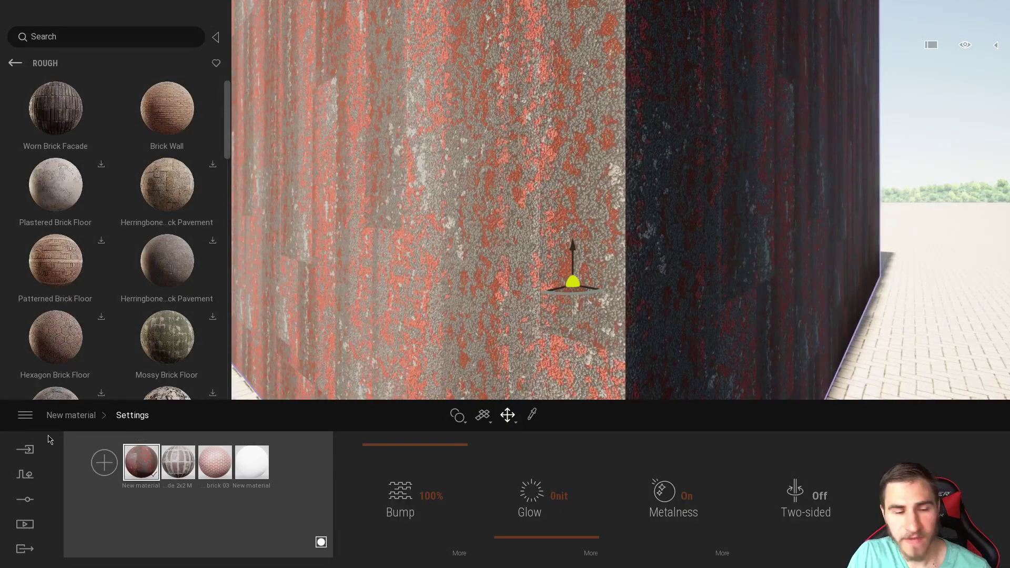
Load Fragile Coral_normal as the normal map in the new material's bump settings.
{"action": "left_click", "coordinate": [57, 416]}
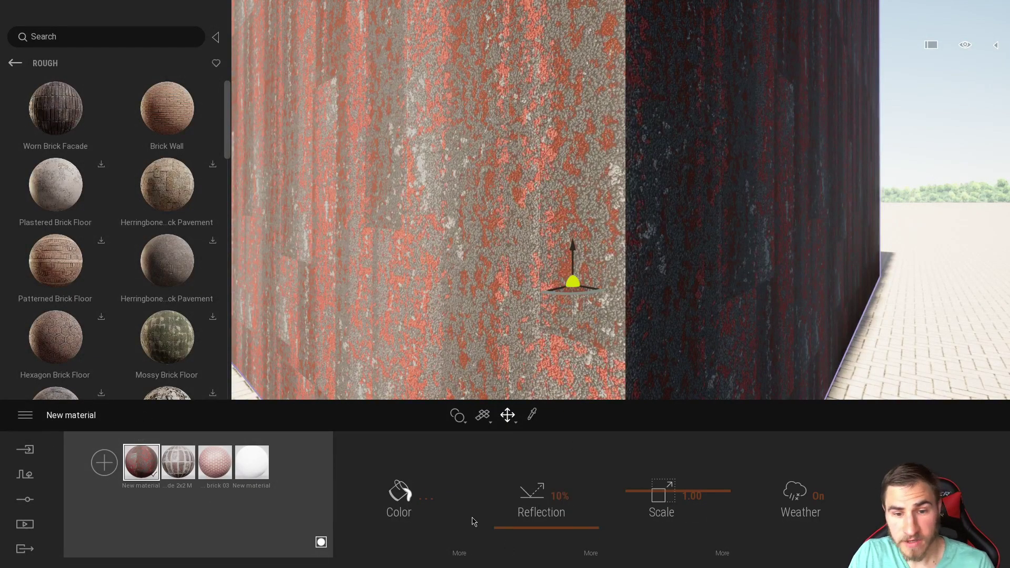
{"action": "left_click", "coordinate": [927, 494]}
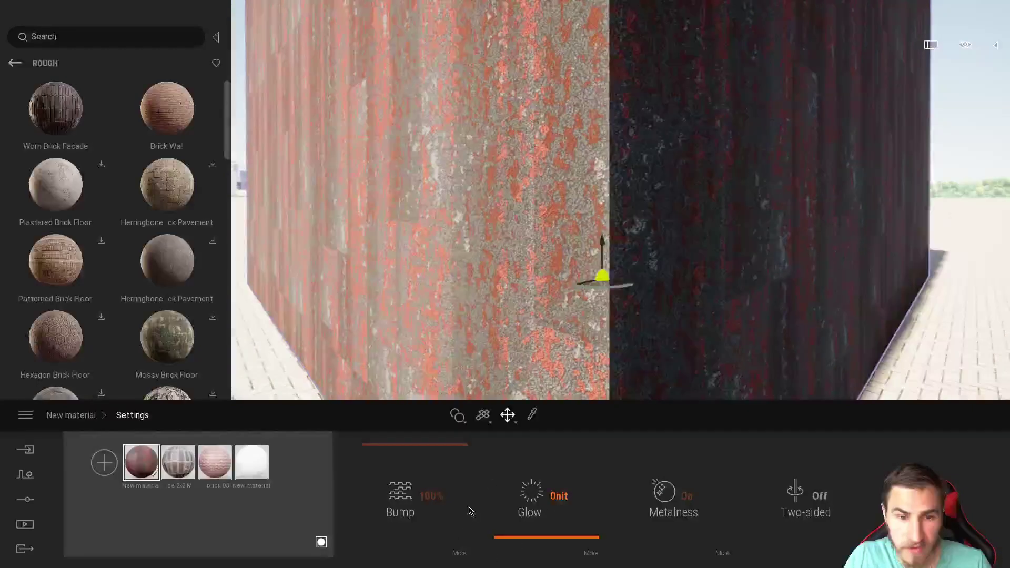
{"action": "left_click", "coordinate": [461, 553]}
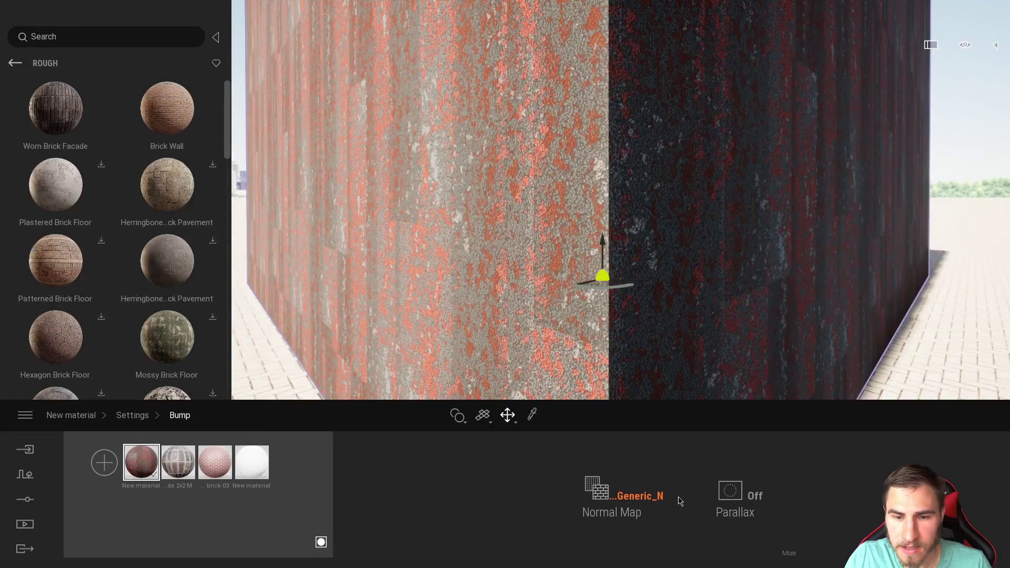
{"action": "left_click", "coordinate": [622, 497]}
{"action": "left_click", "coordinate": [606, 490]}
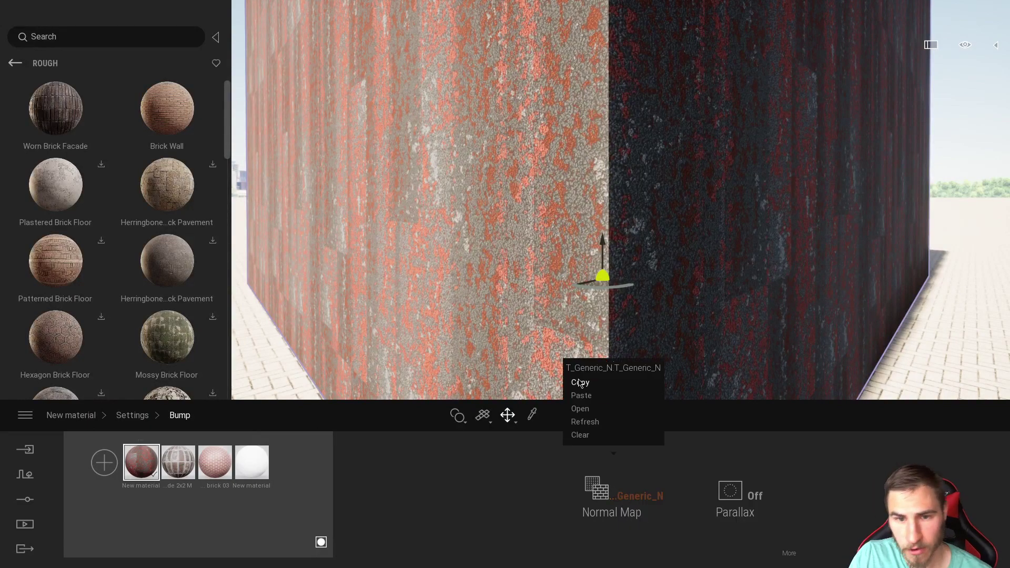
{"action": "left_click", "coordinate": [584, 408]}
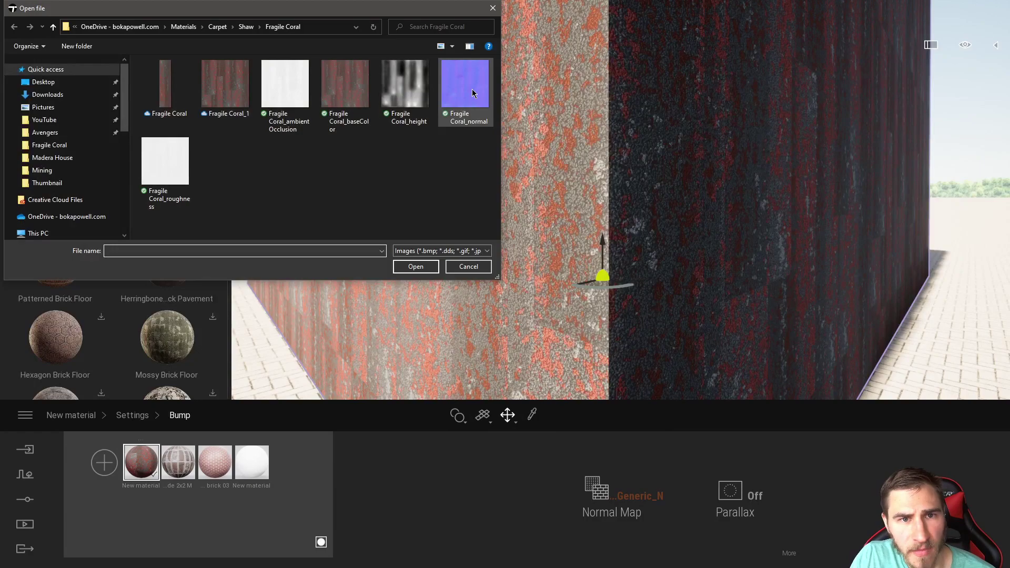
{"action": "double_click", "coordinate": [466, 105]}
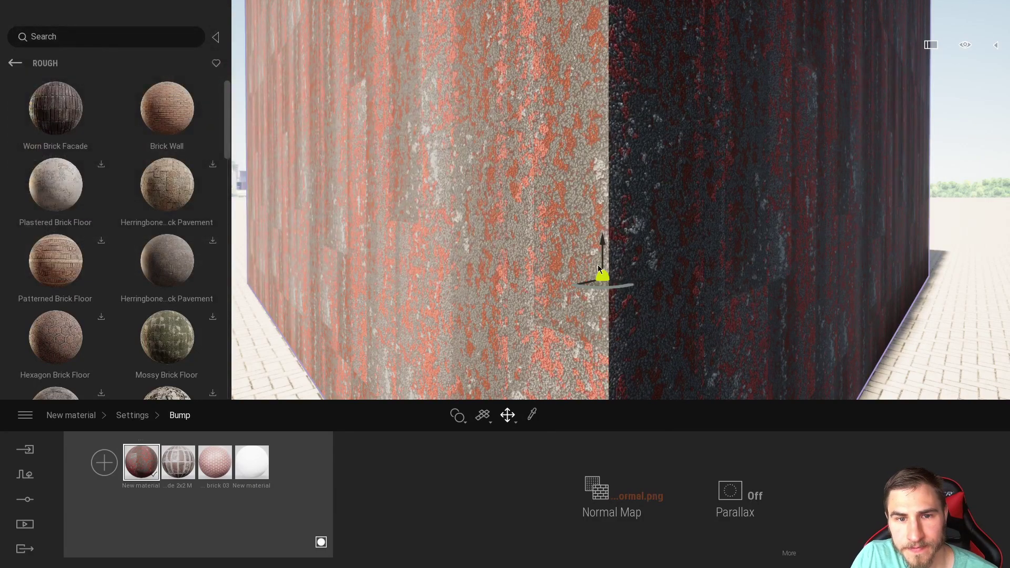
Inspect the surface relief around the box corner and adjust the material's bump intensity, leaving it at 100%.
{"action": "mouse_move", "coordinate": [516, 316]}
{"action": "right_mouse_down"}
{"action": "mouse_move", "coordinate": [574, 319]}
{"action": "mouse_move", "coordinate": [505, 231]}
{"action": "mouse_move", "coordinate": [500, 295]}
{"action": "mouse_move", "coordinate": [521, 312]}
{"action": "right_mouse_up"}
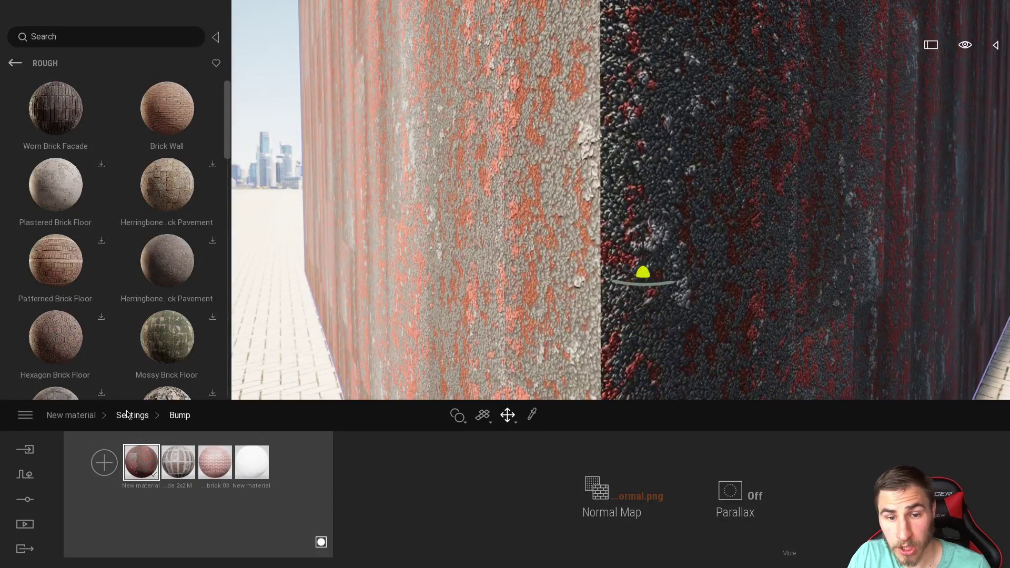
{"action": "left_click", "coordinate": [147, 416]}
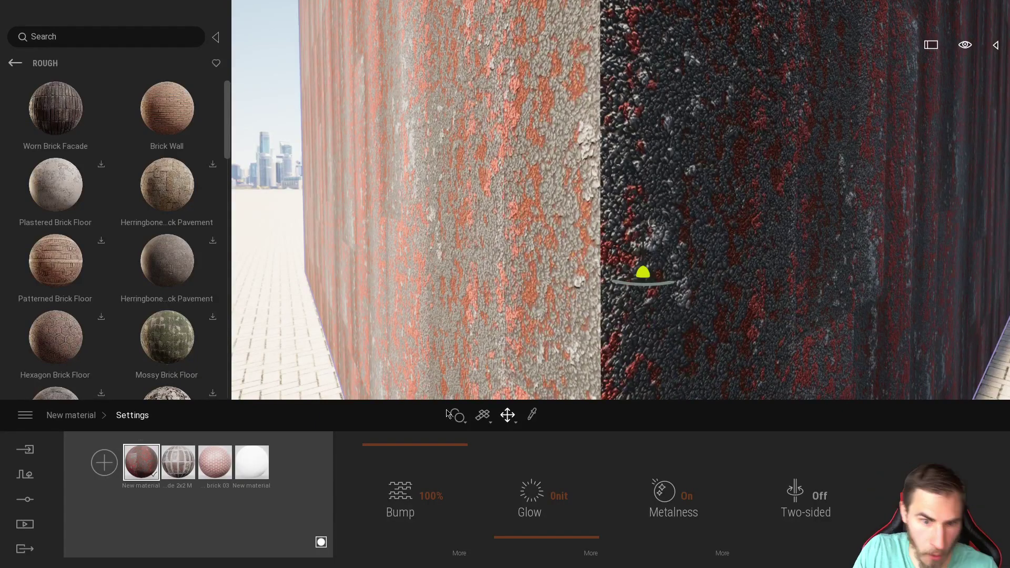
{"action": "left_click_drag", "start_coordinate": [395, 451], "coordinate": [385, 412]}
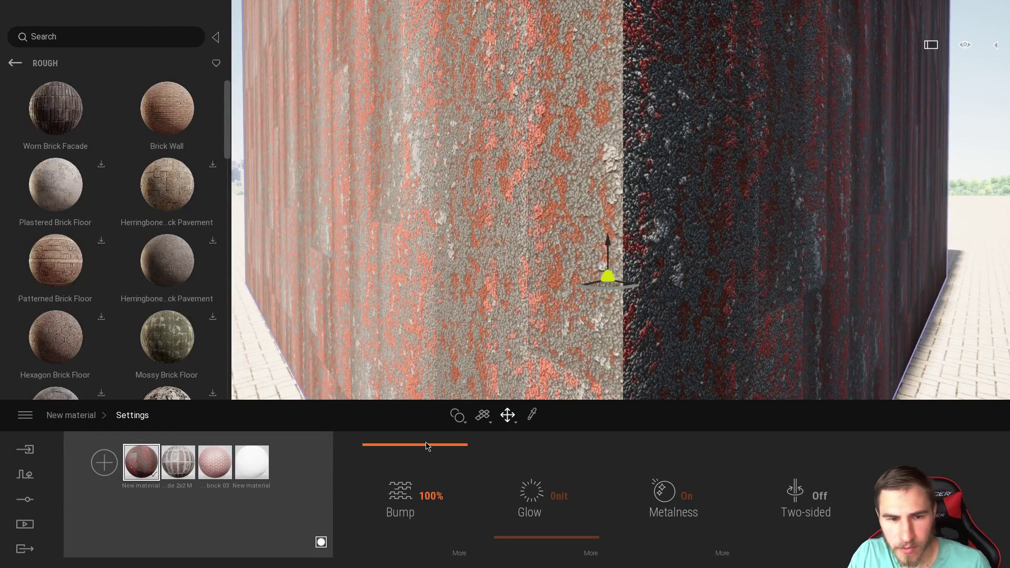
Load Fragile Coral_height as the height map in the new material's parallax settings under bump.
{"action": "left_click", "coordinate": [461, 552]}
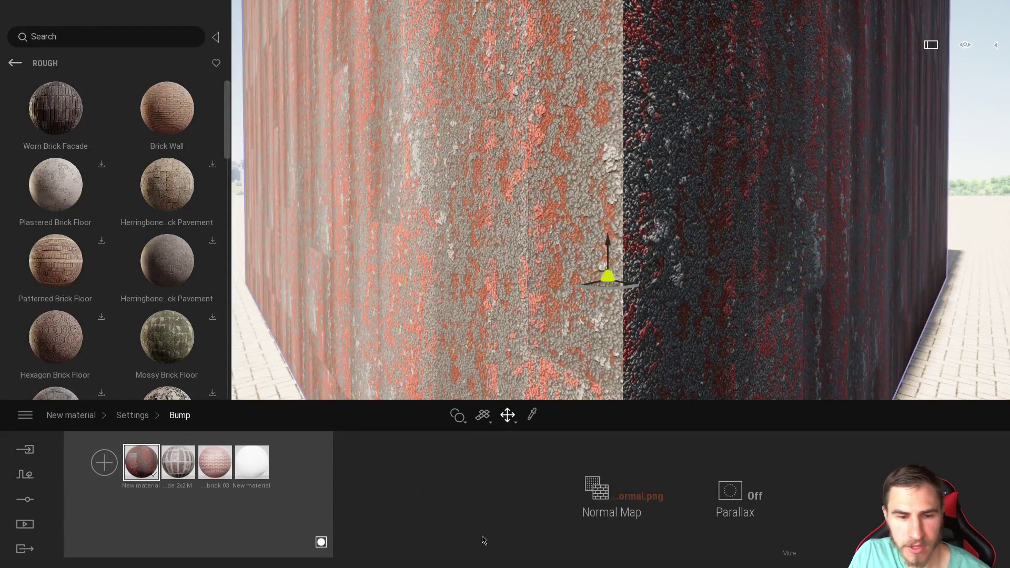
{"action": "left_click", "coordinate": [790, 553]}
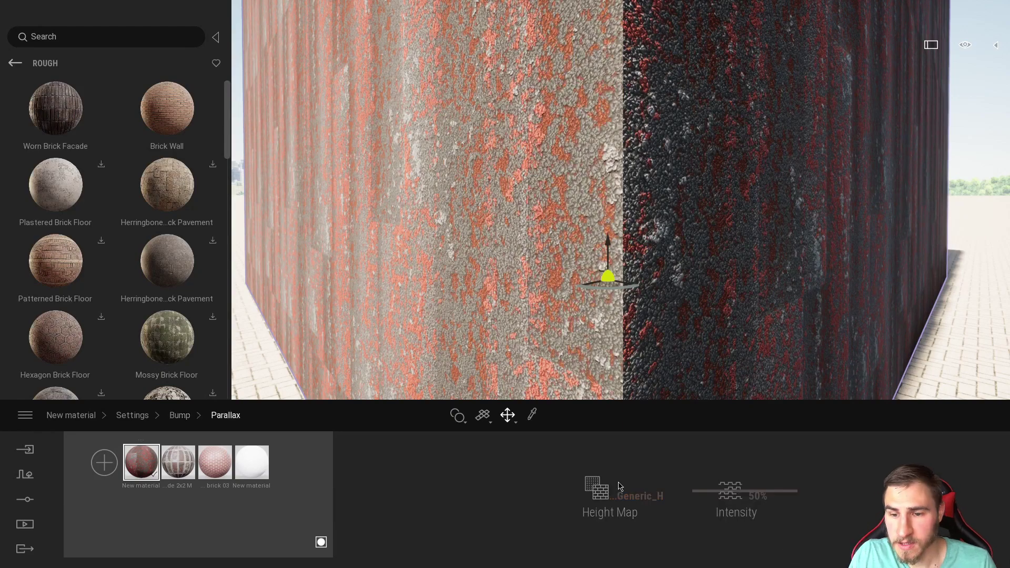
{"action": "left_click", "coordinate": [179, 416]}
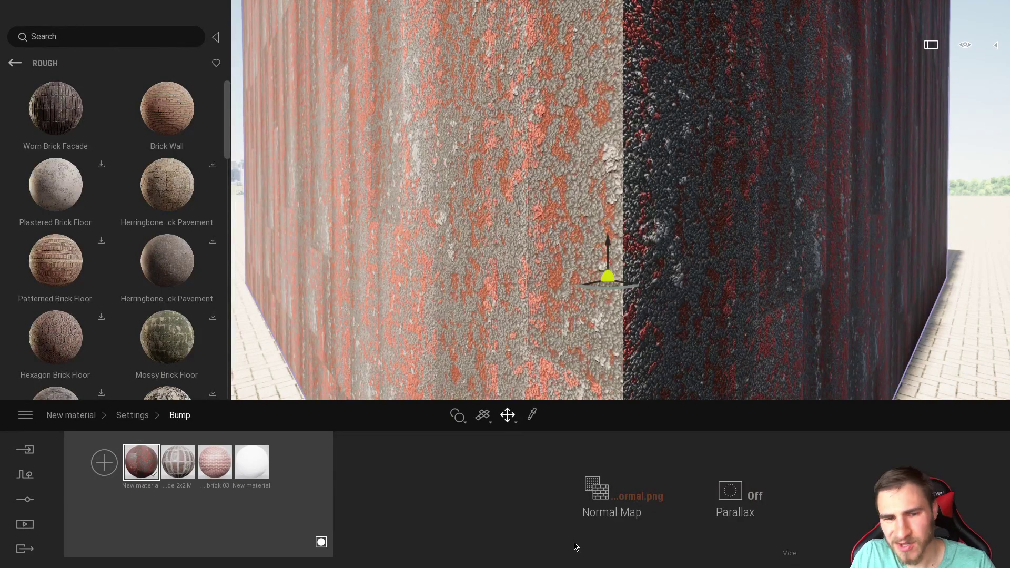
{"action": "left_click", "coordinate": [791, 553]}
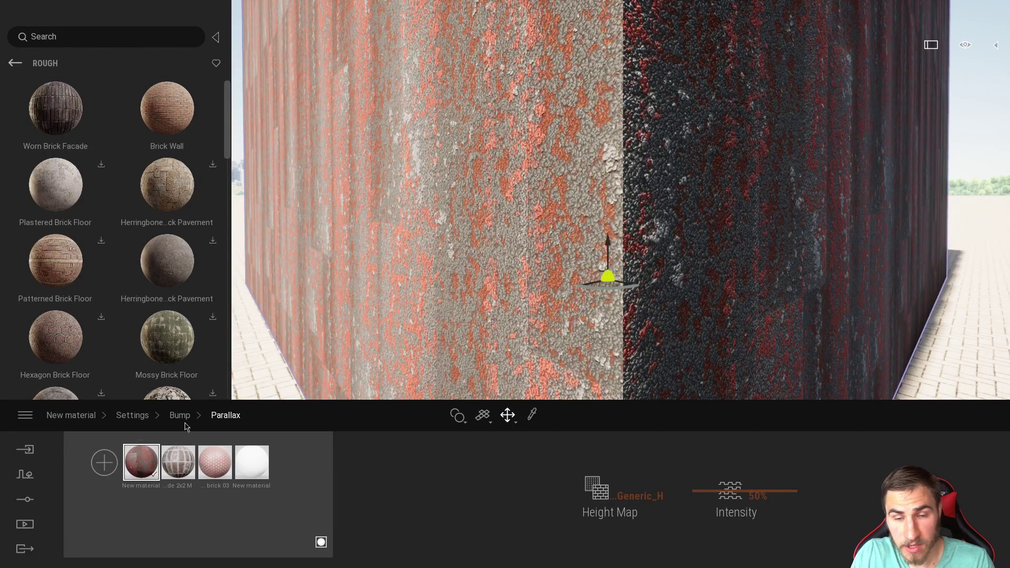
{"action": "right_click", "coordinate": [617, 500]}
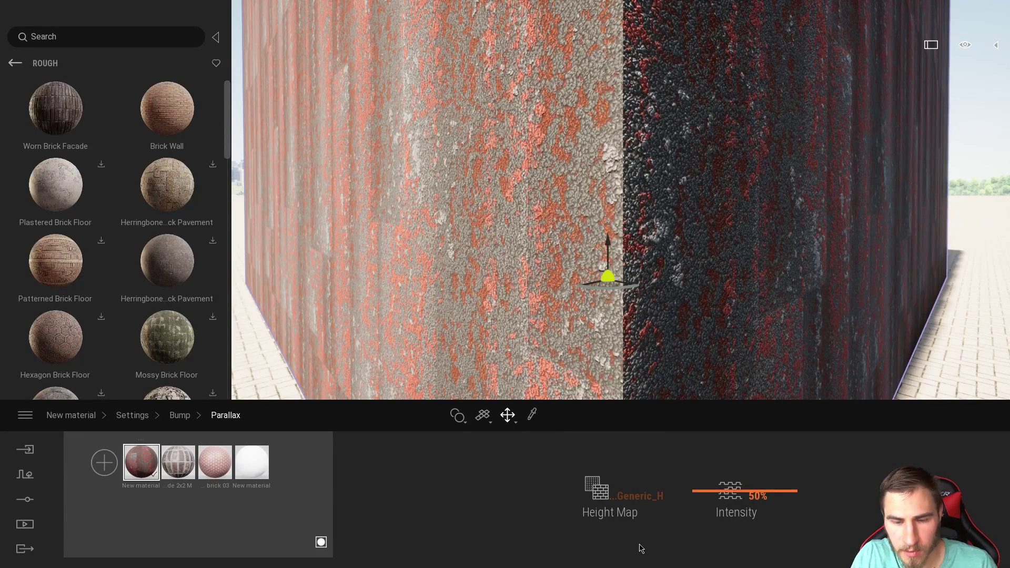
{"action": "right_click", "coordinate": [639, 496]}
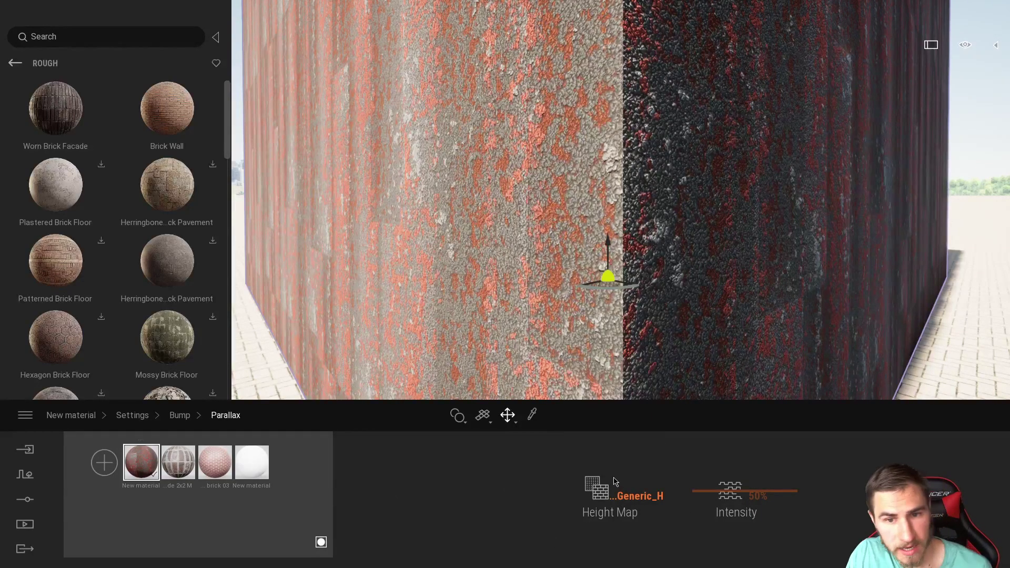
{"action": "right_click", "coordinate": [600, 490]}
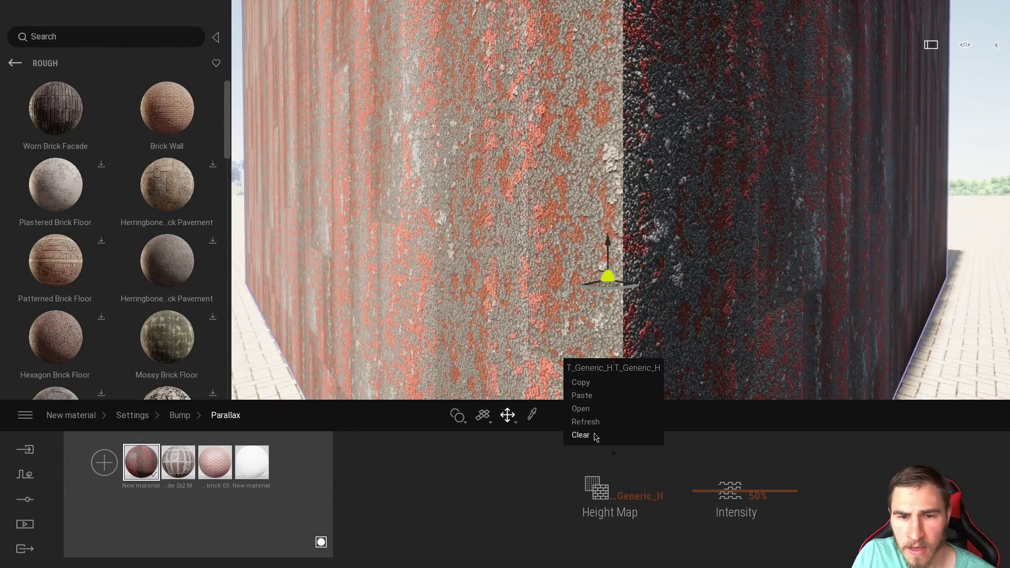
{"action": "left_click", "coordinate": [582, 409]}
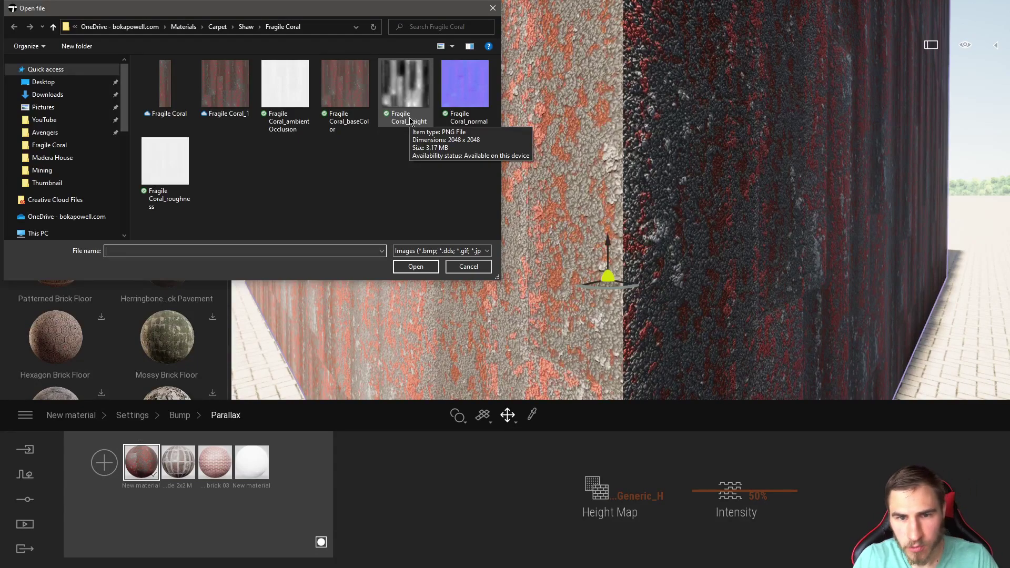
{"action": "double_click", "coordinate": [405, 85]}
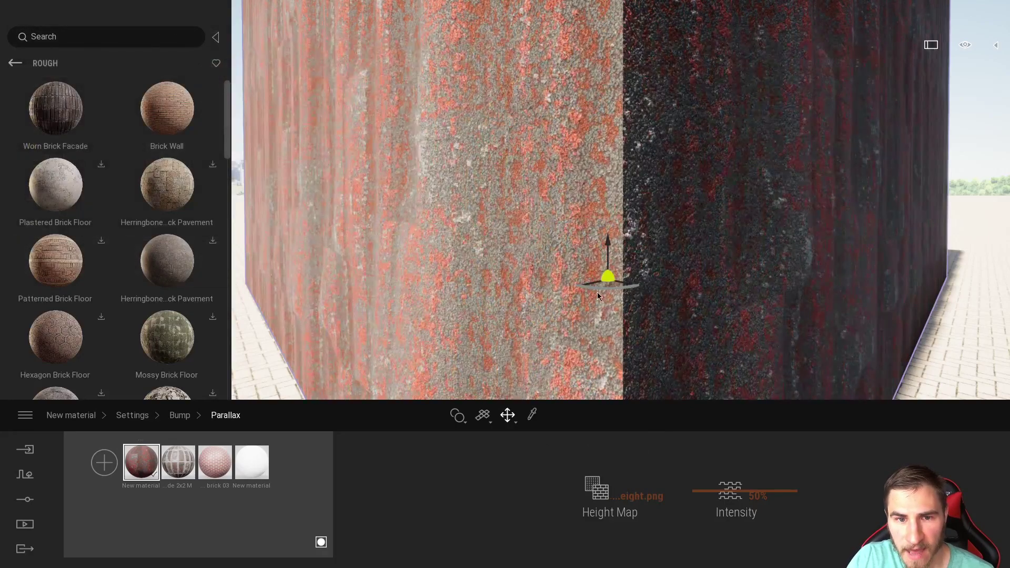
Toggle the material's parallax off and back on to compare the surface depth near the box corner.
{"action": "right_click_drag", "start_coordinate": [493, 283], "coordinate": [490, 276]}
{"action": "key", "text": "a"}
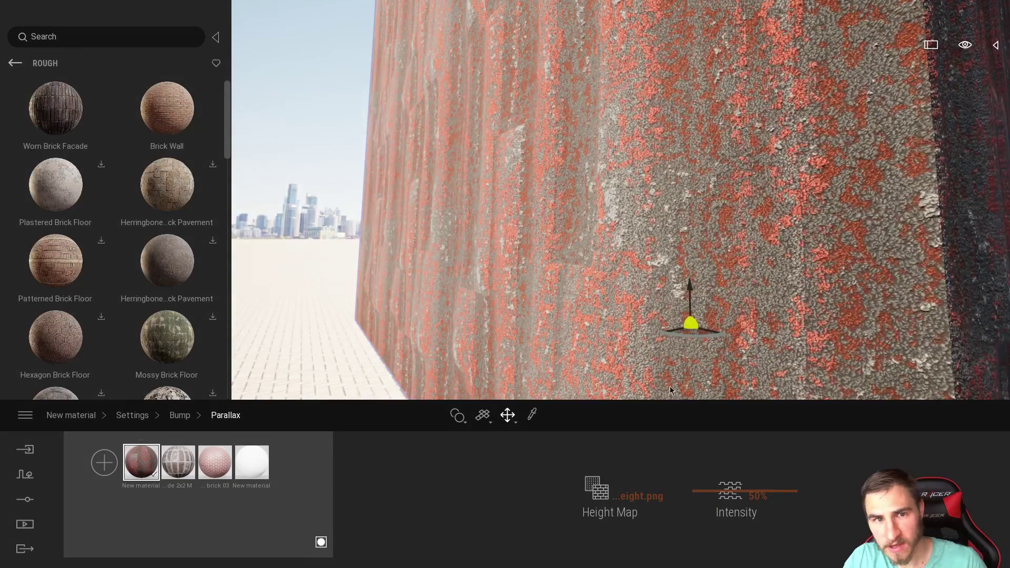
{"action": "left_click", "coordinate": [176, 416]}
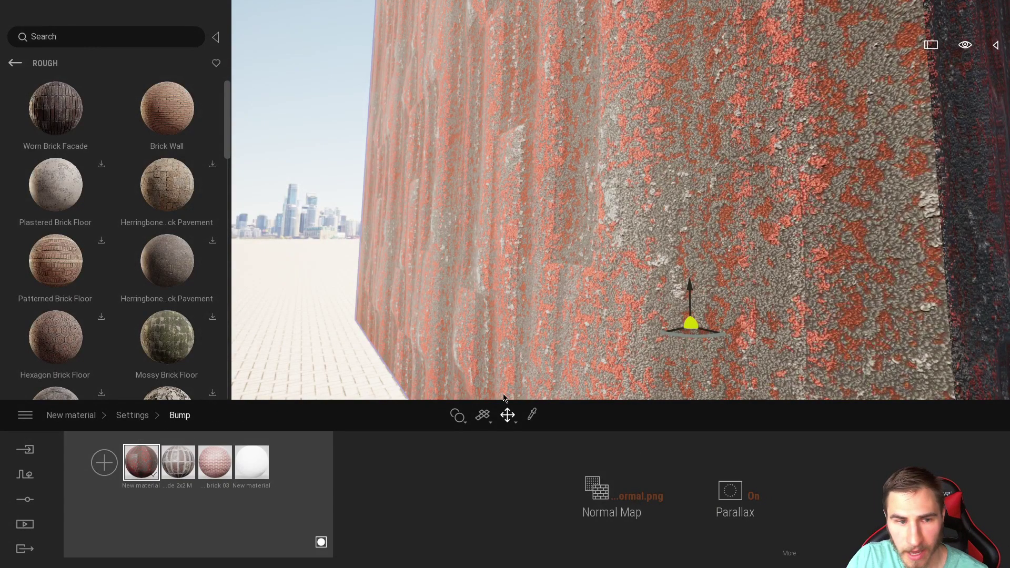
{"action": "left_click", "coordinate": [731, 492]}
{"action": "right_click_drag", "start_coordinate": [700, 294], "coordinate": [686, 282]}
{"action": "key", "text": "d"}
{"action": "right_click_drag", "start_coordinate": [689, 342], "coordinate": [675, 349]}
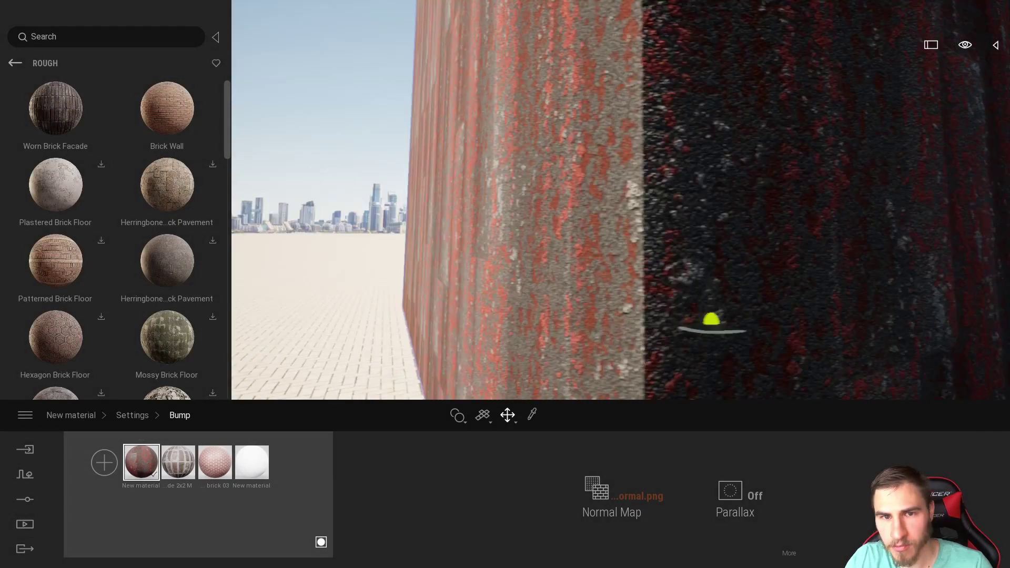
{"action": "left_click", "coordinate": [722, 499]}
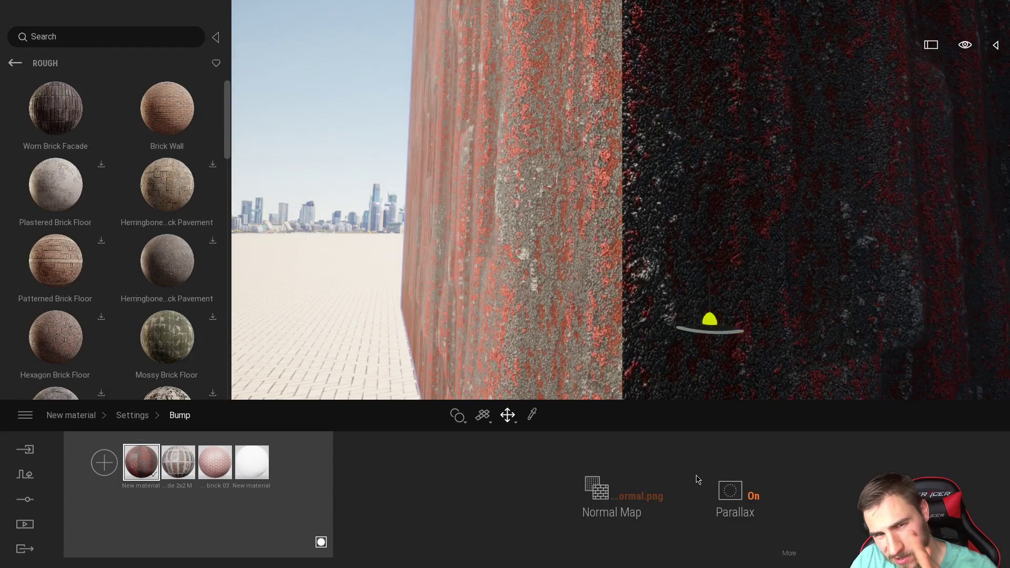
Reopen the parallax settings and examine the relief on both faces of the box corner at grazing angles.
{"action": "right_click_drag", "start_coordinate": [529, 326], "coordinate": [551, 331]}
{"action": "key", "text": "a"}
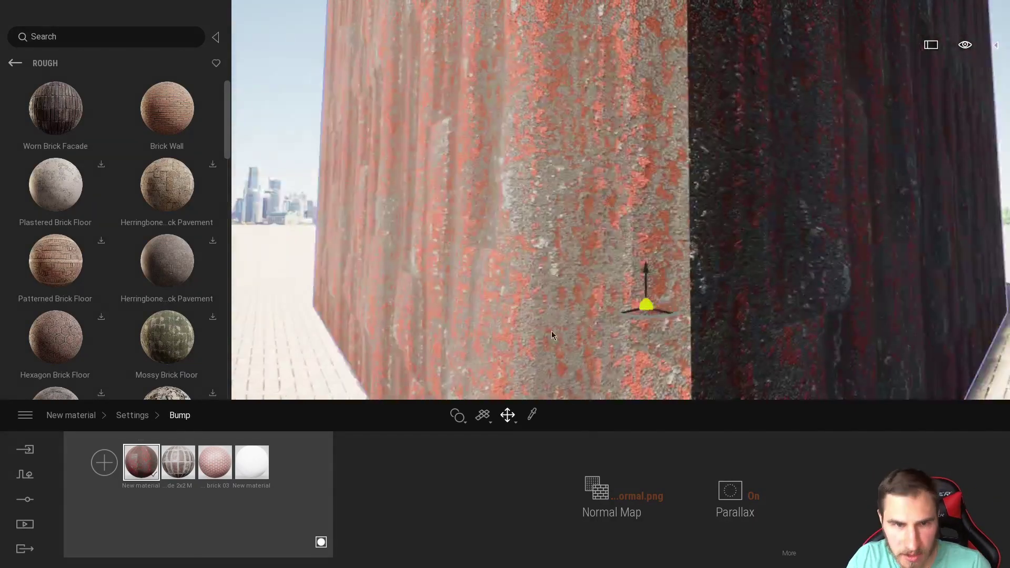
{"action": "left_click", "coordinate": [793, 555]}
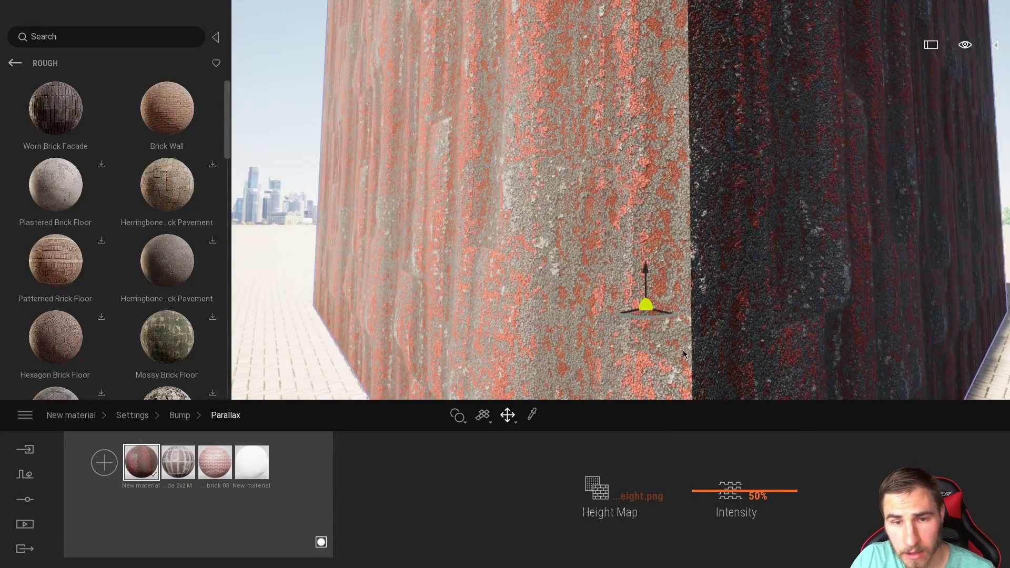
{"action": "key", "text": "d"}
{"action": "right_click_drag", "start_coordinate": [753, 335], "coordinate": [681, 346]}
{"action": "key", "text": "d"}
{"action": "key", "text": "a"}
{"action": "key", "text": "d"}
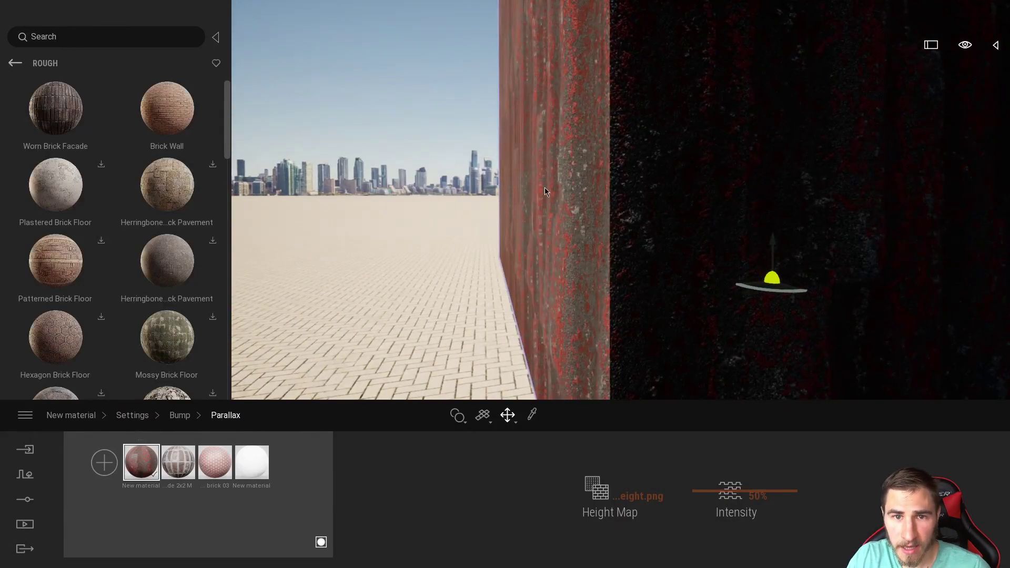
{"action": "left_click", "coordinate": [14, 64]}
{"action": "left_click", "coordinate": [15, 64]}
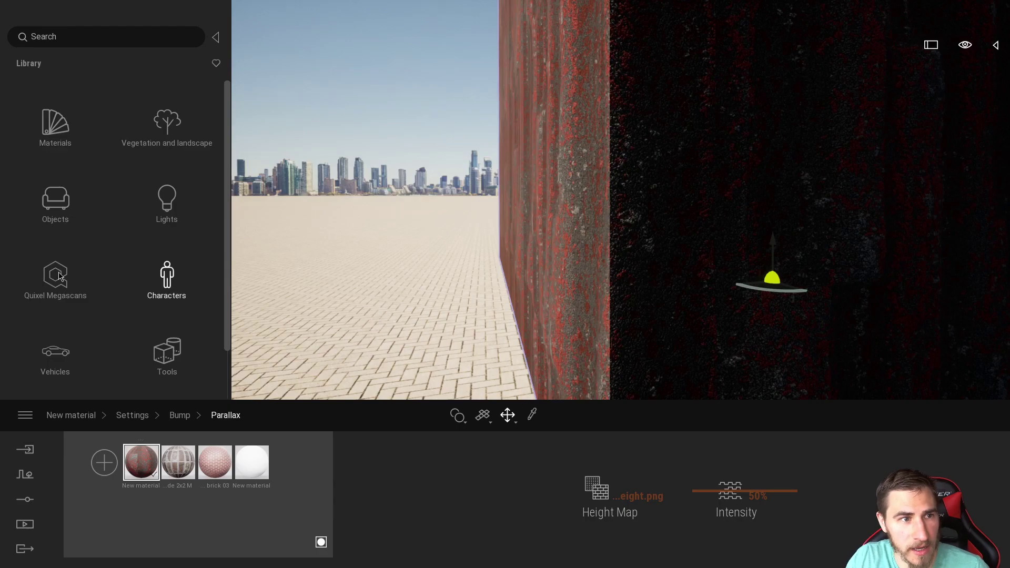
{"action": "right_click_drag", "start_coordinate": [463, 275], "coordinate": [455, 271]}
{"action": "key", "text": "a"}
{"action": "left_click", "coordinate": [63, 207]}
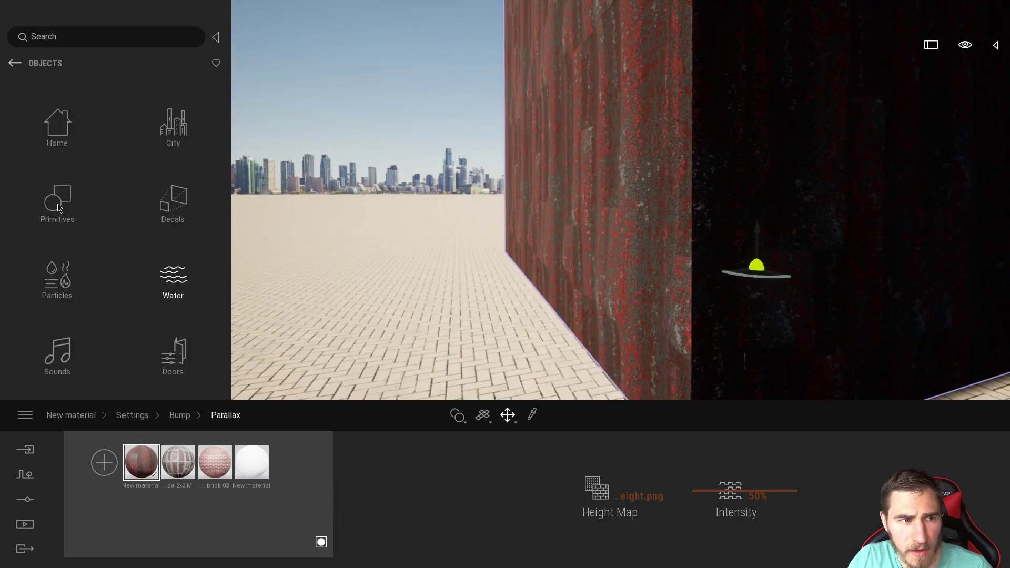
Apply the custom Fragile Coral material to the paved ground around the box.
{"action": "right_click_drag", "start_coordinate": [369, 322], "coordinate": [383, 329]}
{"action": "key", "text": "s"}
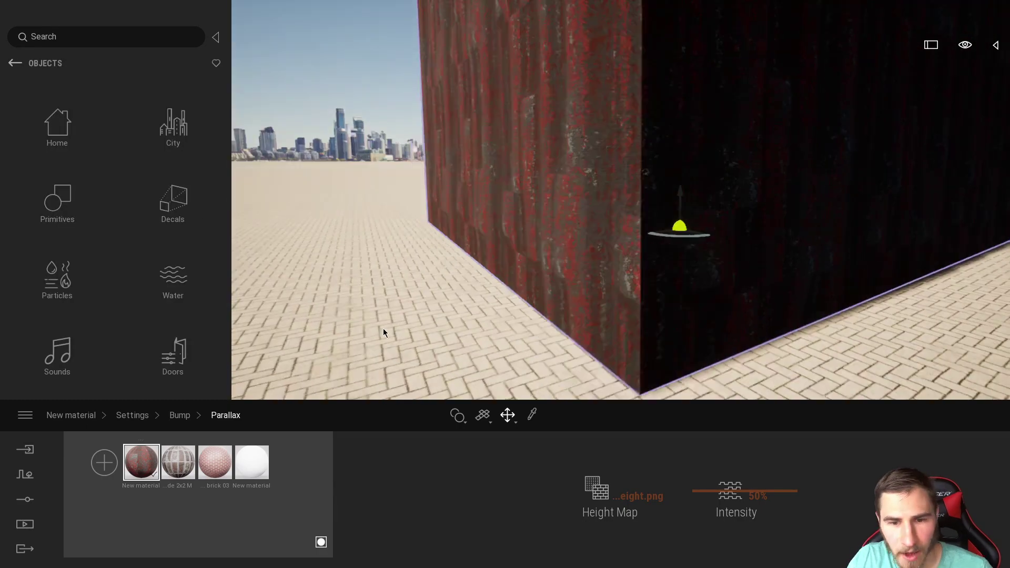
{"action": "left_click", "coordinate": [531, 417]}
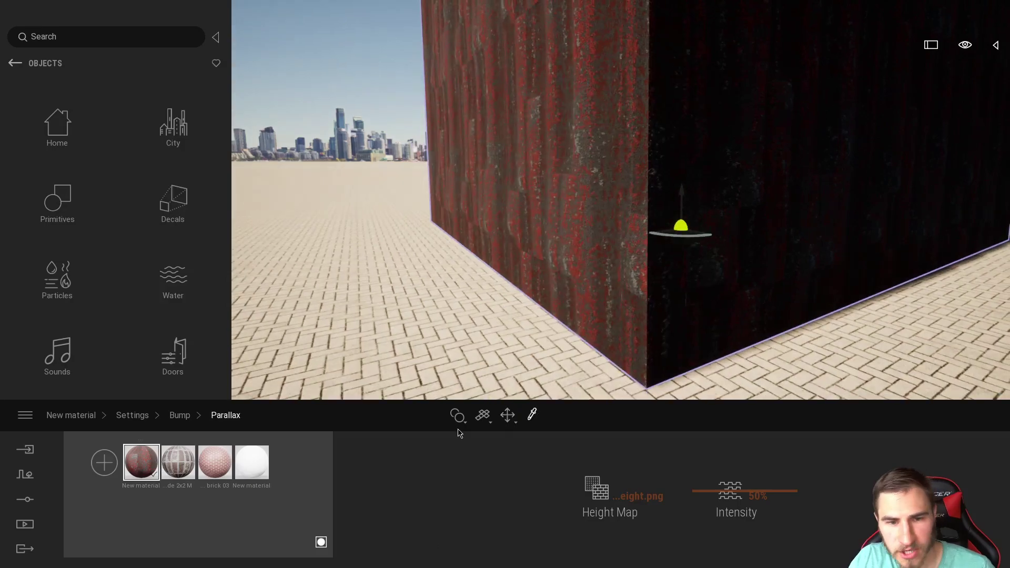
{"action": "left_click", "coordinate": [414, 353]}
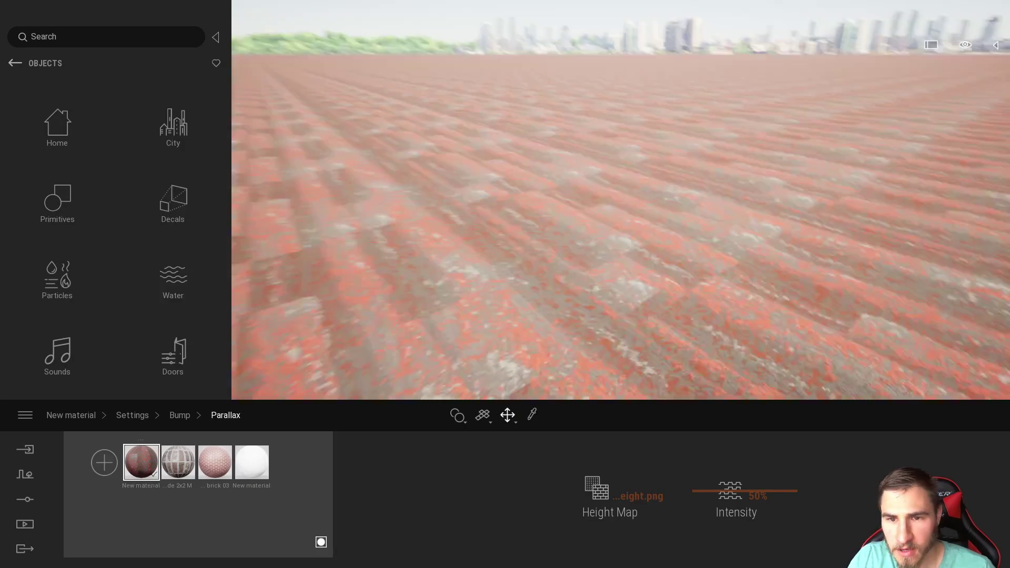
Examine the parallax depth of the coral material across the ground and along the box corner from several angles.
{"action": "right_click_drag", "start_coordinate": [515, 315], "coordinate": [471, 301]}
{"action": "key", "text": "w"}
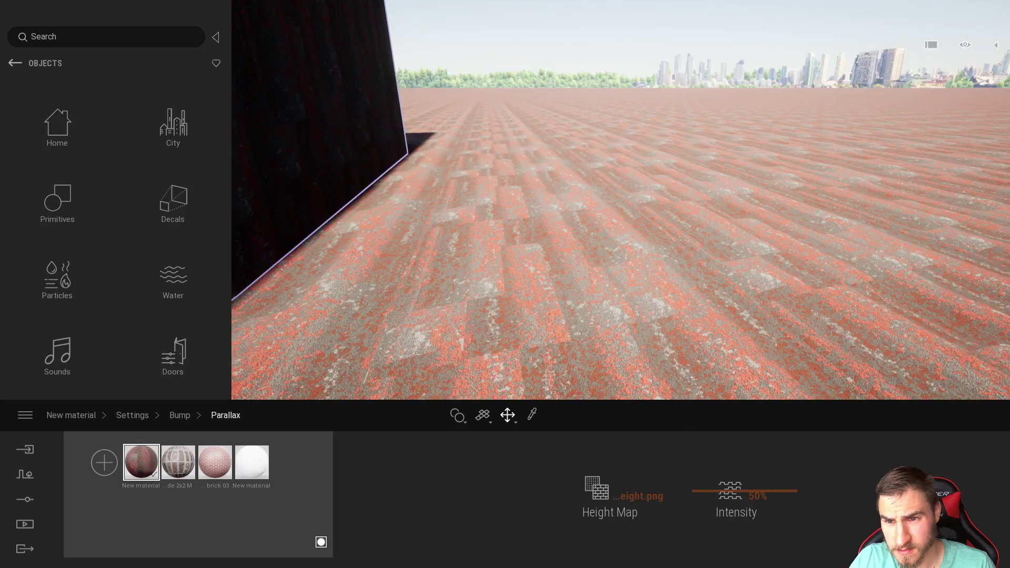
{"action": "key", "text": "s"}
{"action": "right_click_drag", "start_coordinate": [516, 316], "coordinate": [368, 331]}
{"action": "right_click_drag", "start_coordinate": [607, 224], "coordinate": [553, 214]}
{"action": "right_click_drag", "start_coordinate": [641, 365], "coordinate": [568, 326]}
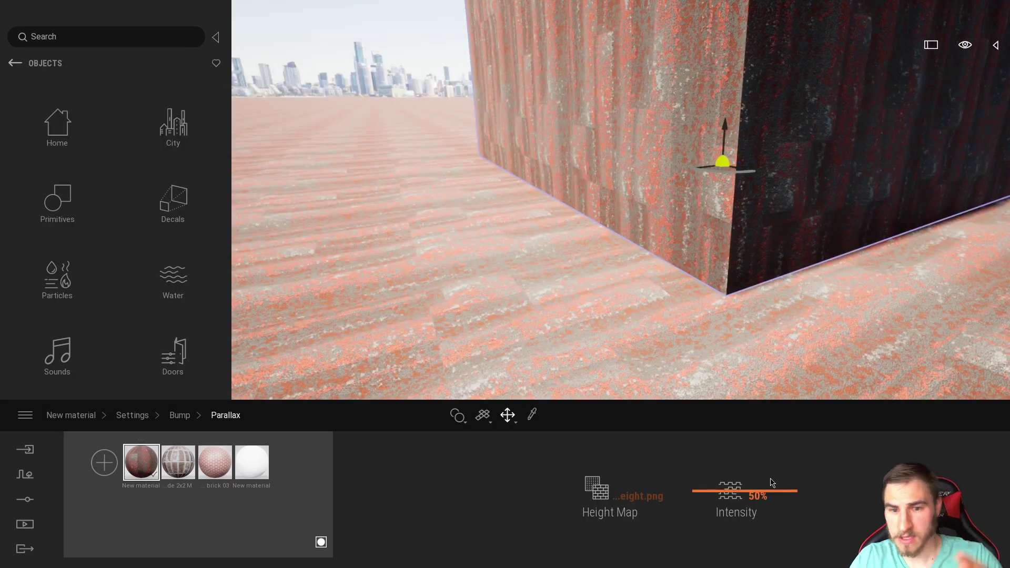
{"action": "right_click_drag", "start_coordinate": [621, 210], "coordinate": [600, 155]}
{"action": "right_click_drag", "start_coordinate": [604, 326], "coordinate": [531, 320]}
{"action": "key", "text": "d"}
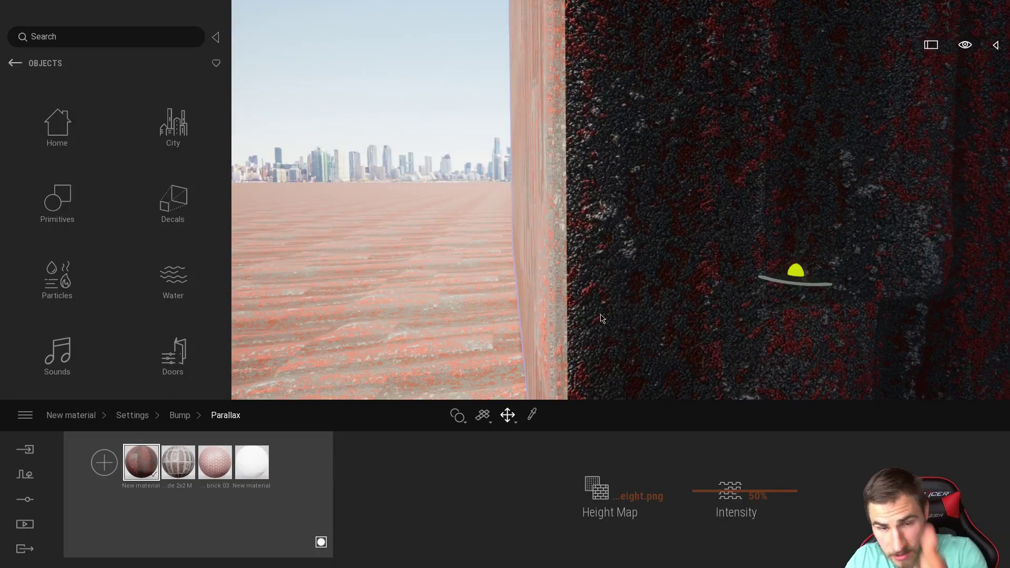
{"action": "right_click_drag", "start_coordinate": [545, 307], "coordinate": [584, 319]}
{"action": "key", "text": "a"}
{"action": "key", "text": "d"}
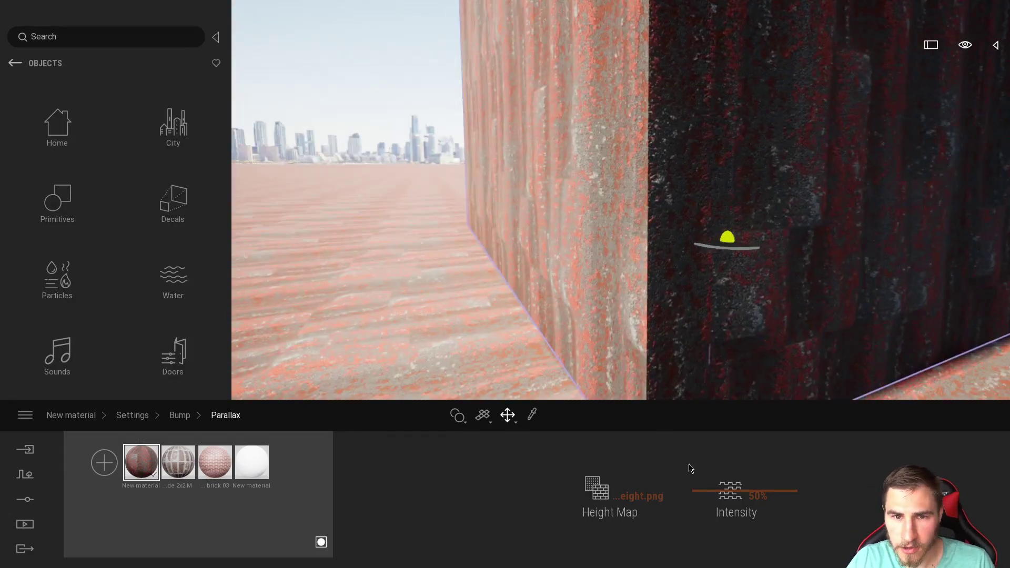
Raise the parallax intensity to 89% and inspect the relief on the box and ground from different angles.
{"action": "left_click_drag", "start_coordinate": [735, 495], "coordinate": [735, 454]}
{"action": "right_click_drag", "start_coordinate": [621, 335], "coordinate": [675, 340]}
{"action": "key", "text": "a"}
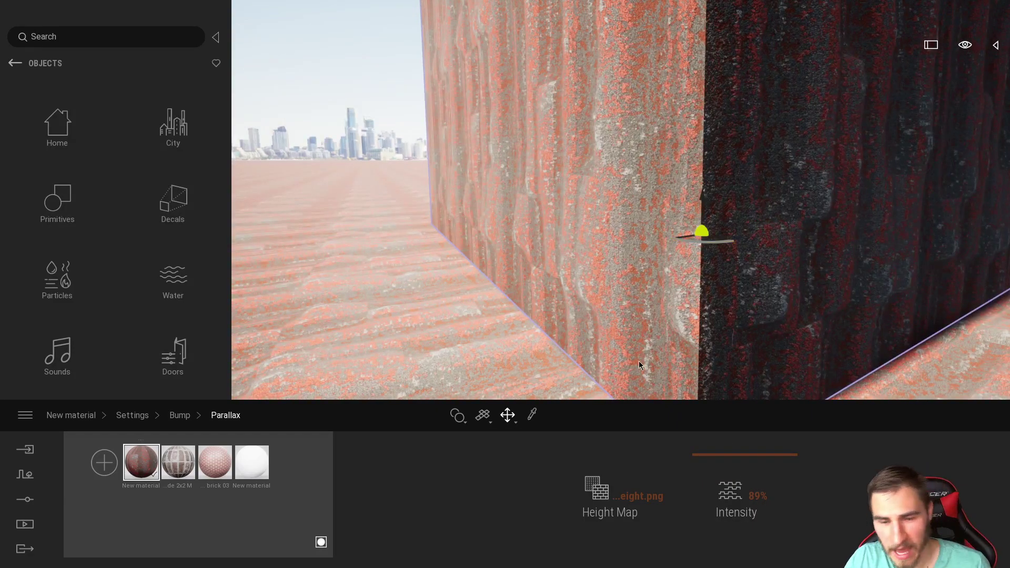
{"action": "key", "text": "s"}
{"action": "right_click_drag", "start_coordinate": [578, 306], "coordinate": [507, 314]}
{"action": "key", "text": "w"}
{"action": "key", "text": "d"}
{"action": "key", "text": "a"}
{"action": "key", "text": "s"}
{"action": "key", "text": "d"}
{"action": "key", "text": "w"}
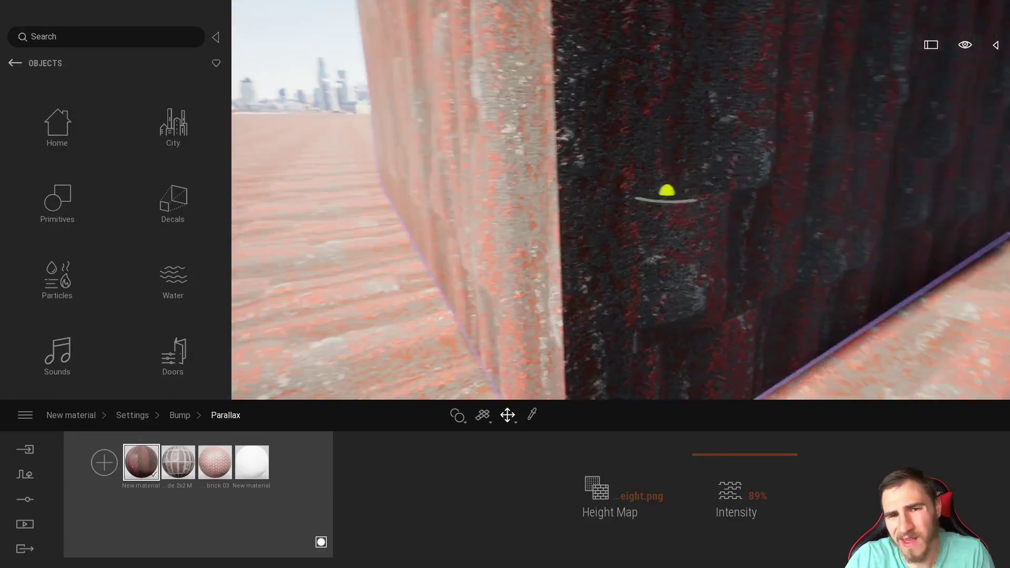
{"action": "right_click_drag", "start_coordinate": [497, 348], "coordinate": [500, 348]}
Increase the parallax intensity to 100% and view the effect at the box corner.
{"action": "left_click_drag", "start_coordinate": [728, 421], "coordinate": [733, 403]}
{"action": "right_click_drag", "start_coordinate": [753, 395], "coordinate": [763, 391]}
{"action": "key", "text": "a"}
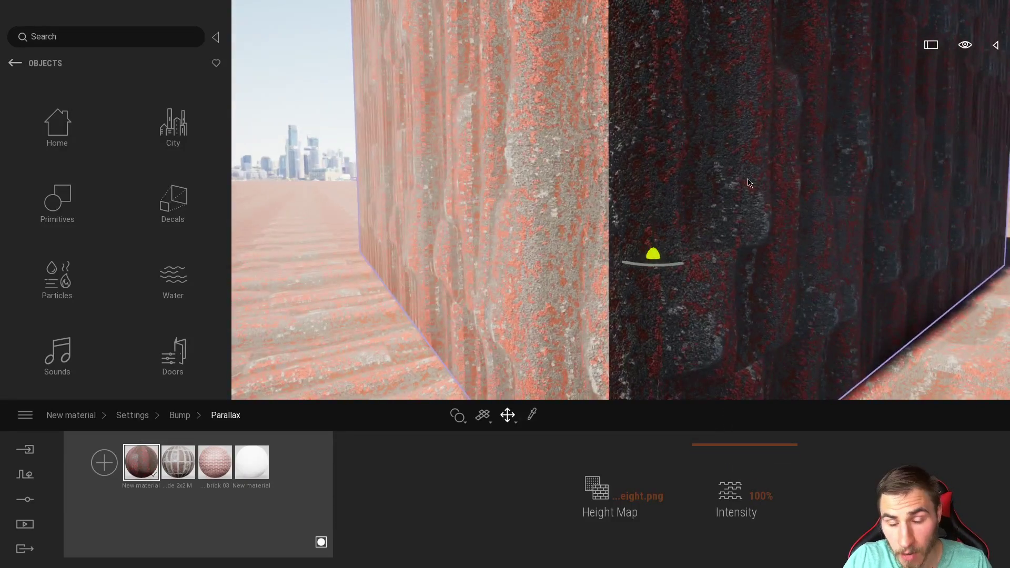
Lower the parallax intensity to 5% and check the box corner while moving sideways.
{"action": "left_click_drag", "start_coordinate": [728, 478], "coordinate": [740, 532]}
{"action": "right_click_drag", "start_coordinate": [662, 359], "coordinate": [693, 343]}
{"action": "key", "text": "a"}
{"action": "key", "text": "d"}
{"action": "key", "text": "a"}
{"action": "key", "text": "a"}
{"action": "key", "text": "d"}
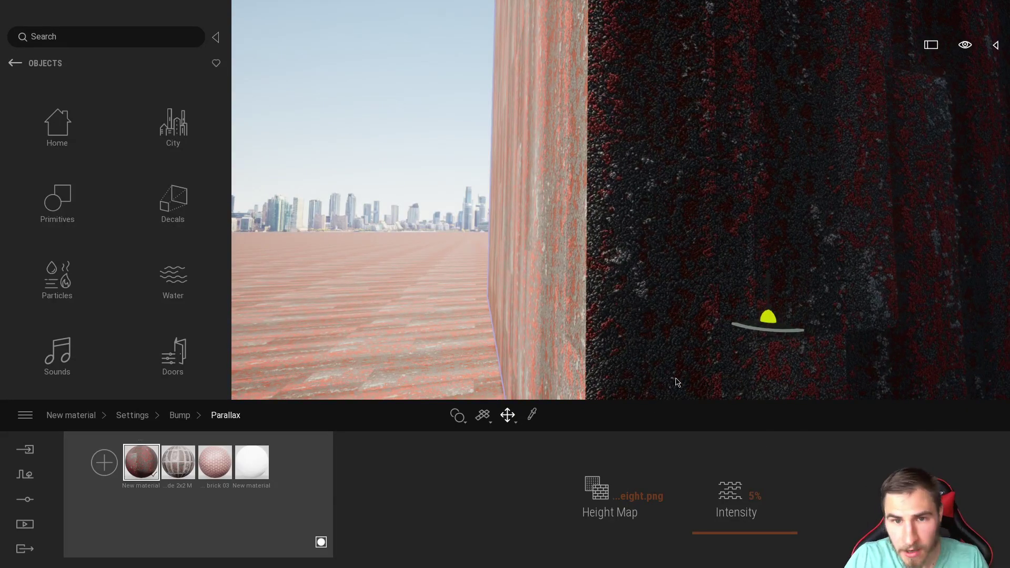
Examine the low-intensity parallax on the box faces up close and from farther back with the surrounding ground.
{"action": "right_click_drag", "start_coordinate": [700, 328], "coordinate": [652, 358]}
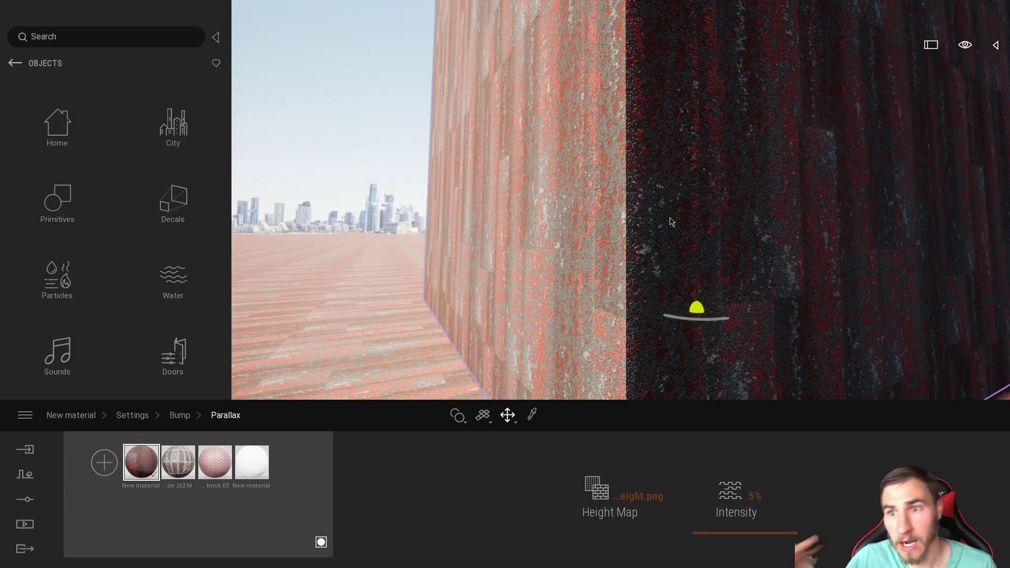
{"action": "right_click_drag", "start_coordinate": [589, 236], "coordinate": [653, 249]}
{"action": "key", "text": "w"}
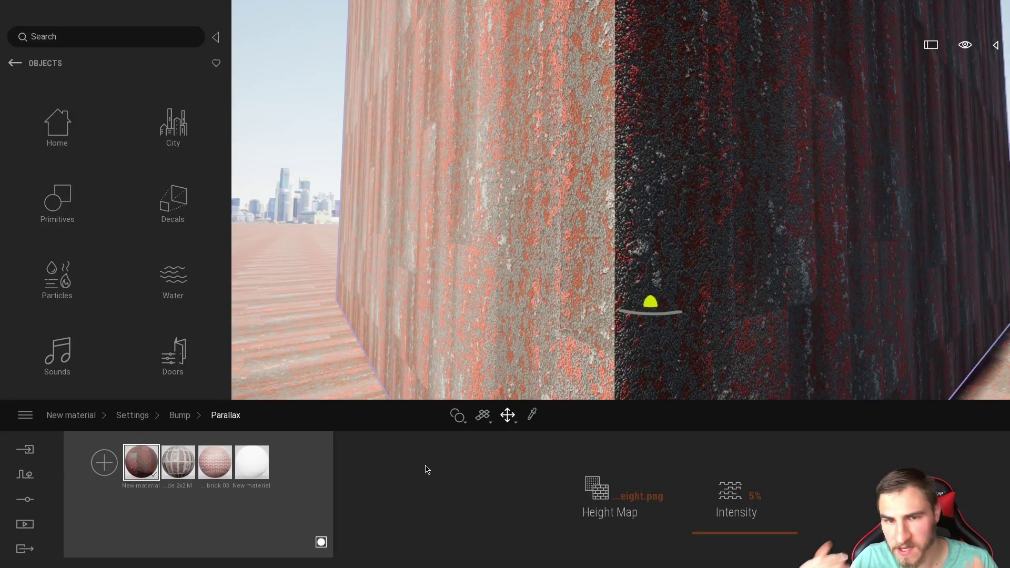
{"action": "key", "text": "a"}
{"action": "right_click_drag", "start_coordinate": [537, 365], "coordinate": [653, 368]}
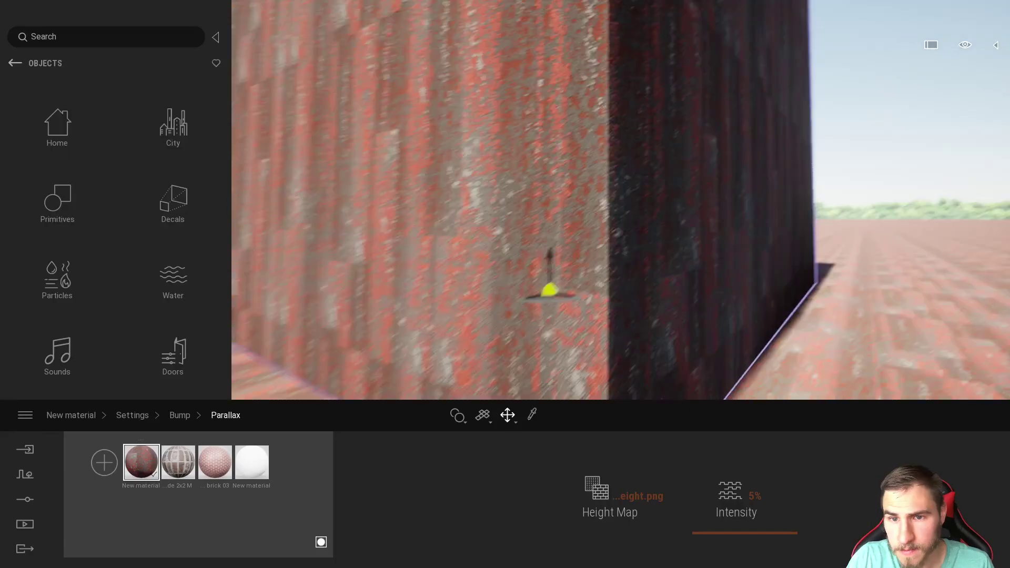
{"action": "key", "text": "s"}
{"action": "right_click_drag", "start_coordinate": [636, 237], "coordinate": [610, 289]}
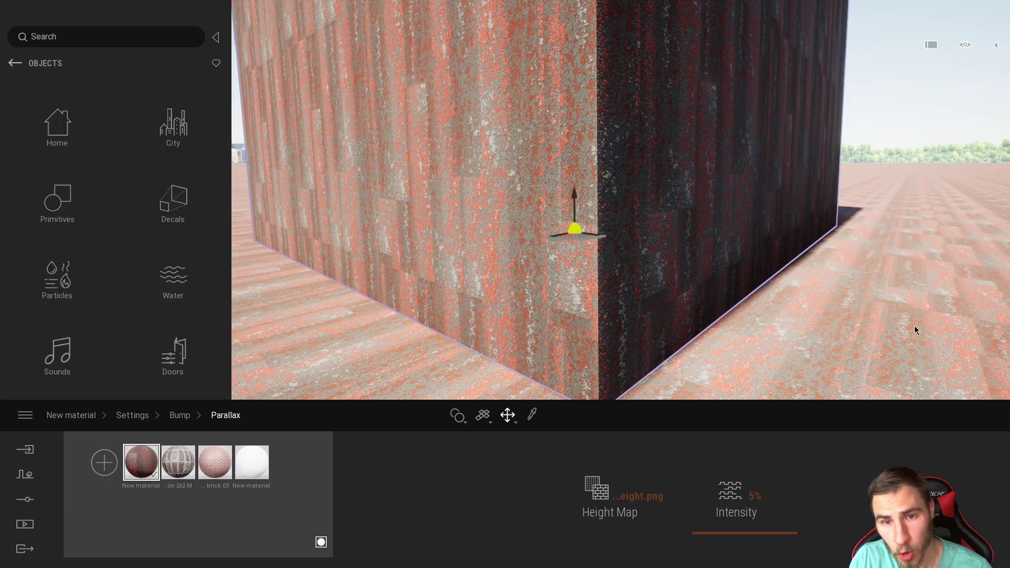
Try stronger parallax intensities of 41% and 51%, comparing their effect on the whole box.
{"action": "mouse_move", "coordinate": [728, 517]}
{"action": "left_mouse_down"}
{"action": "mouse_move", "coordinate": [731, 486]}
{"action": "mouse_move", "coordinate": [728, 520]}
{"action": "left_mouse_up"}
{"action": "middle_click_drag", "start_coordinate": [647, 348], "coordinate": [693, 358], "text": "shift"}
{"action": "mouse_move", "coordinate": [741, 500]}
{"action": "left_mouse_down"}
{"action": "mouse_move", "coordinate": [735, 428]}
{"action": "mouse_move", "coordinate": [745, 539]}
{"action": "mouse_move", "coordinate": [748, 441]}
{"action": "mouse_move", "coordinate": [751, 489]}
{"action": "mouse_move", "coordinate": [761, 484]}
{"action": "mouse_move", "coordinate": [727, 497]}
{"action": "left_mouse_up"}
{"action": "right_click_drag", "start_coordinate": [652, 354], "coordinate": [680, 342]}
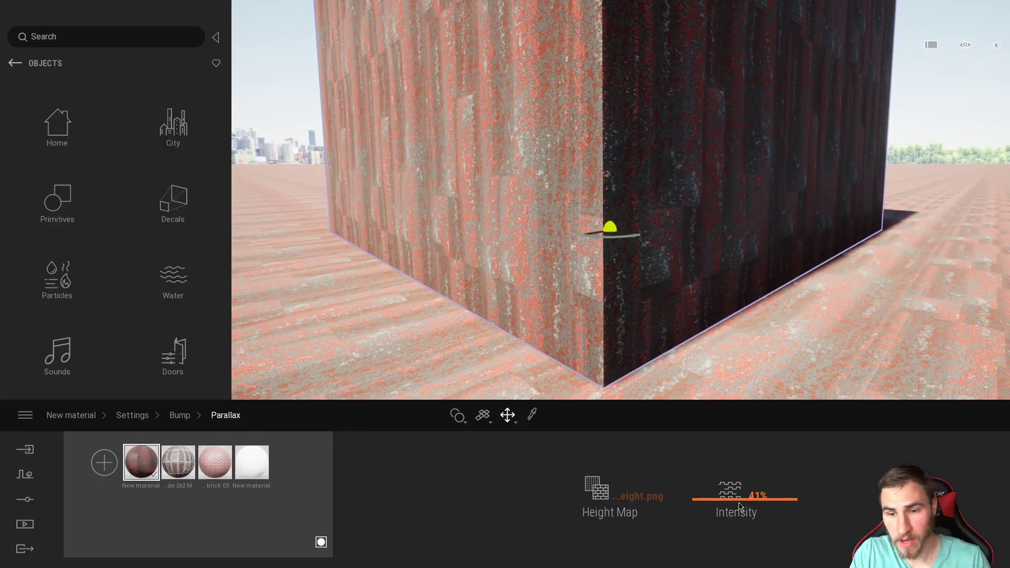
{"action": "left_click_drag", "start_coordinate": [725, 492], "coordinate": [735, 471]}
{"action": "left_click_drag", "start_coordinate": [733, 513], "coordinate": [717, 491]}
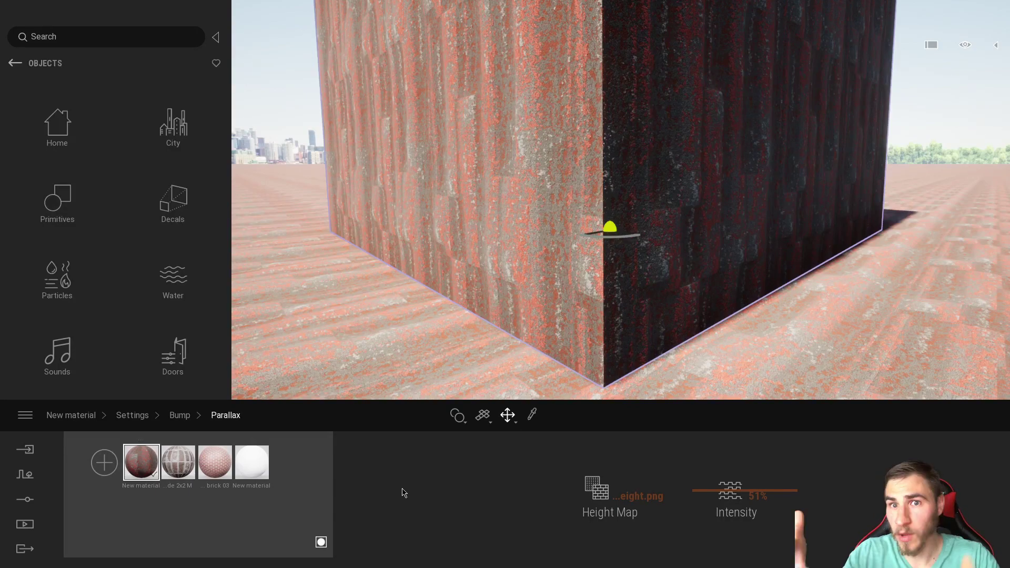
{"action": "right_click_drag", "start_coordinate": [738, 343], "coordinate": [779, 331]}
{"action": "right_click_drag", "start_coordinate": [707, 351], "coordinate": [737, 355]}
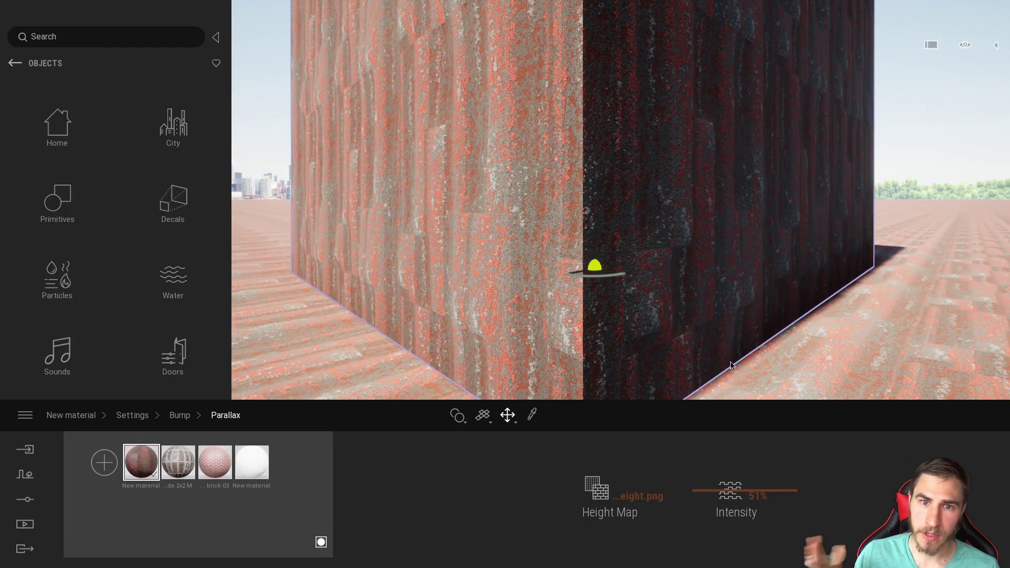
Set the material's parallax intensity to 5%.
{"action": "left_click_drag", "start_coordinate": [735, 492], "coordinate": [728, 517]}
{"action": "double_click", "coordinate": [756, 500]}
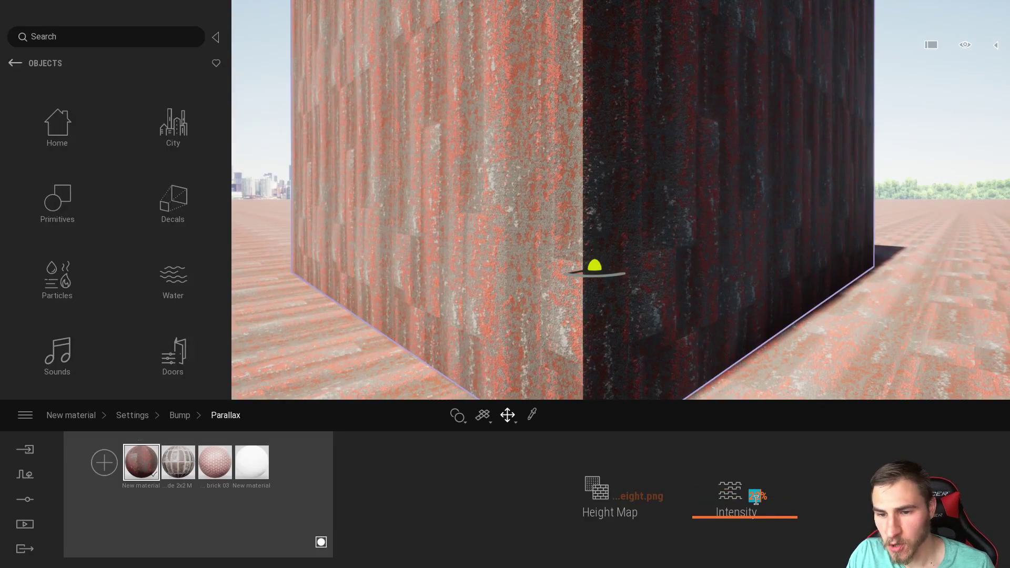
{"action": "type", "text": "5"}
{"action": "key", "text": "Return"}
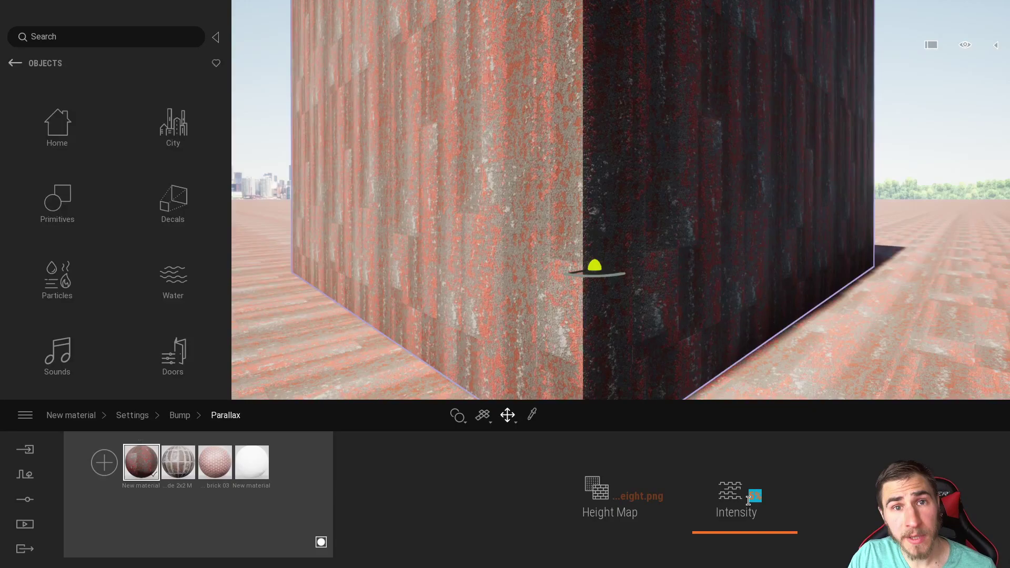